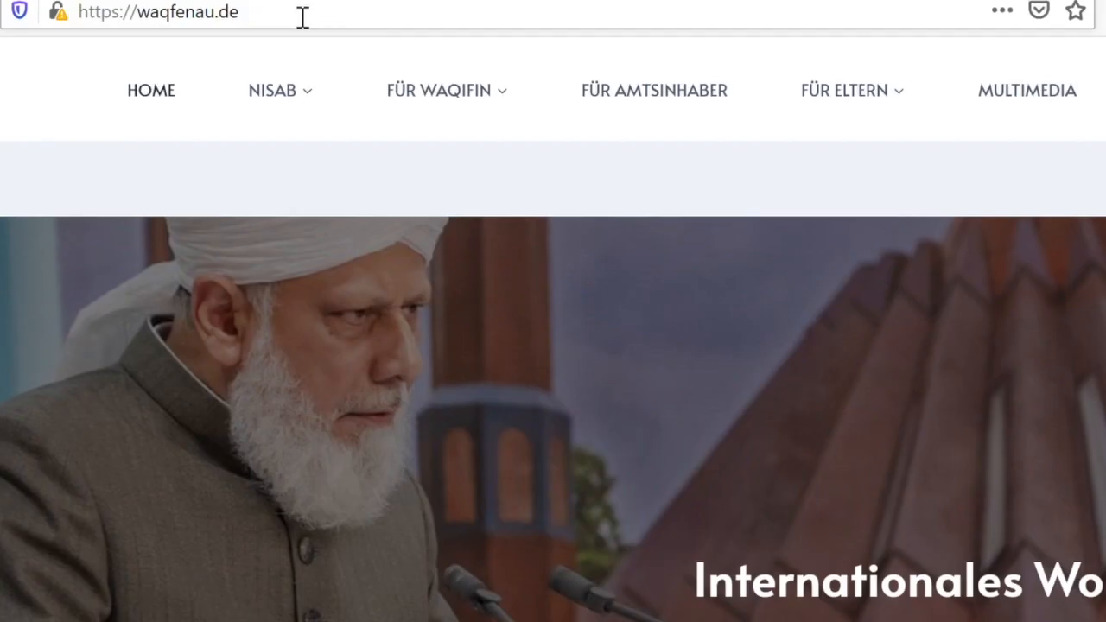
Go from waqfenau.de to the Waqf-e-Nau Portal login page via PORTAL.
left_click(293, 11)
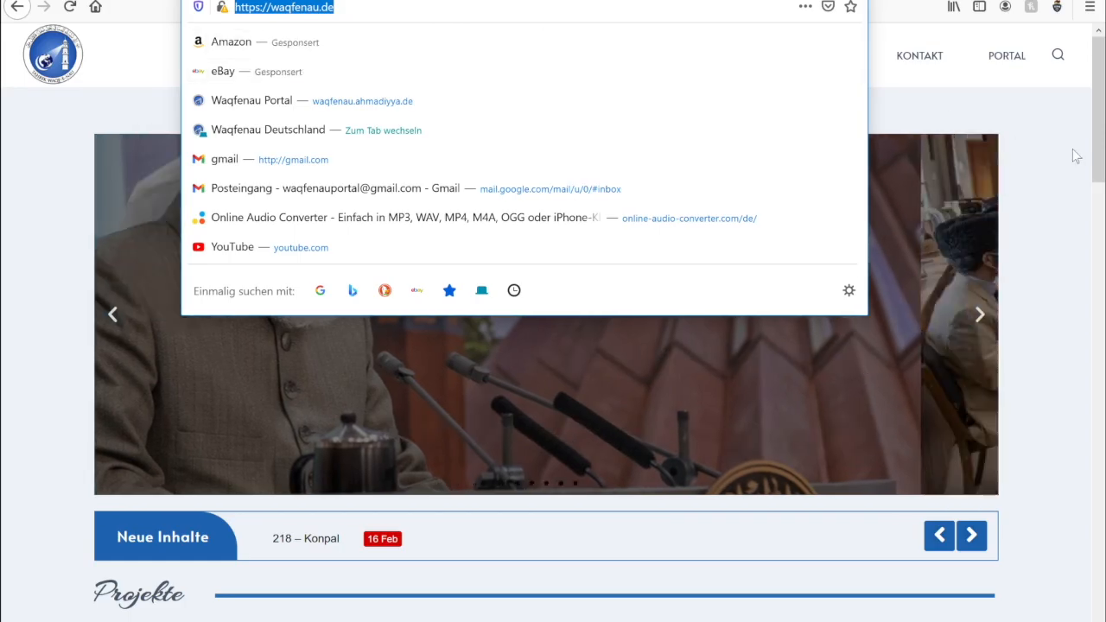
left_click(1074, 153)
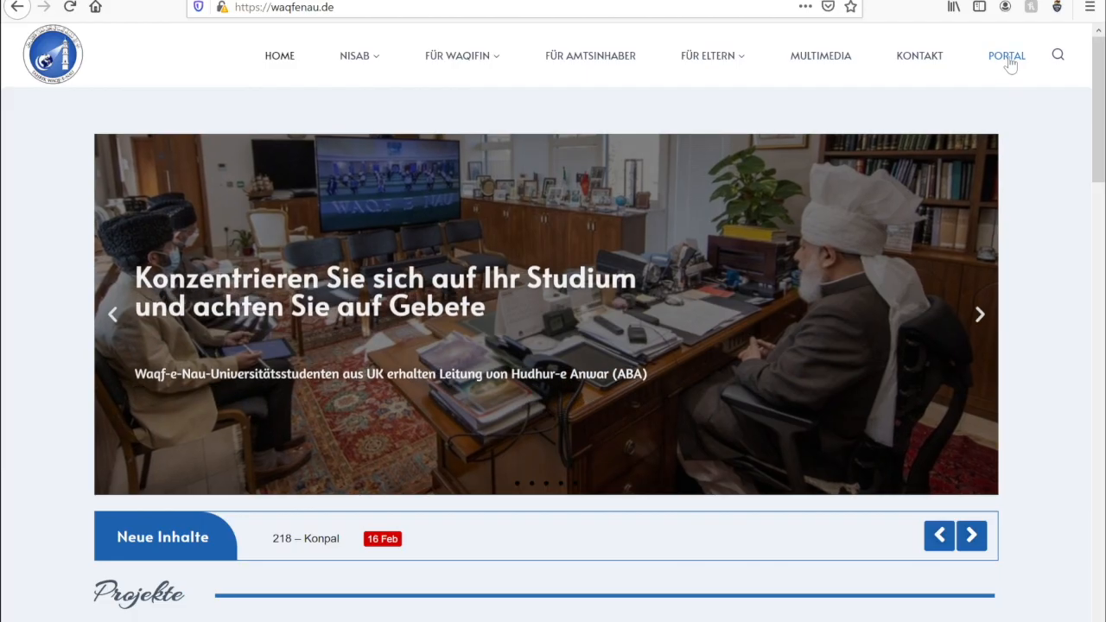
left_click(1008, 57)
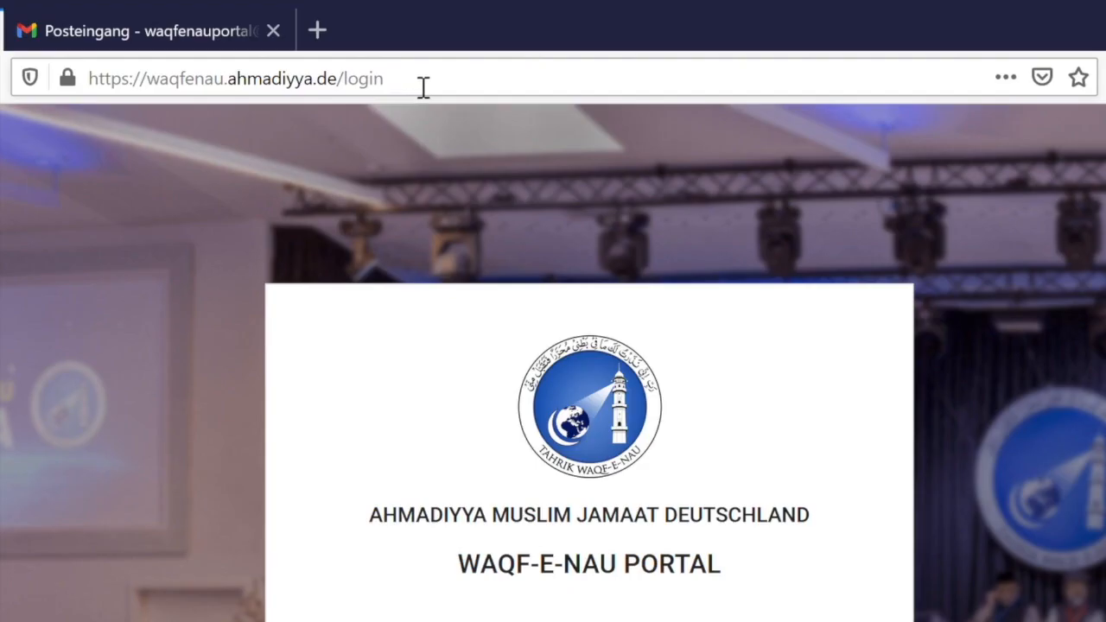
left_click_drag(344, 87, 155, 92)
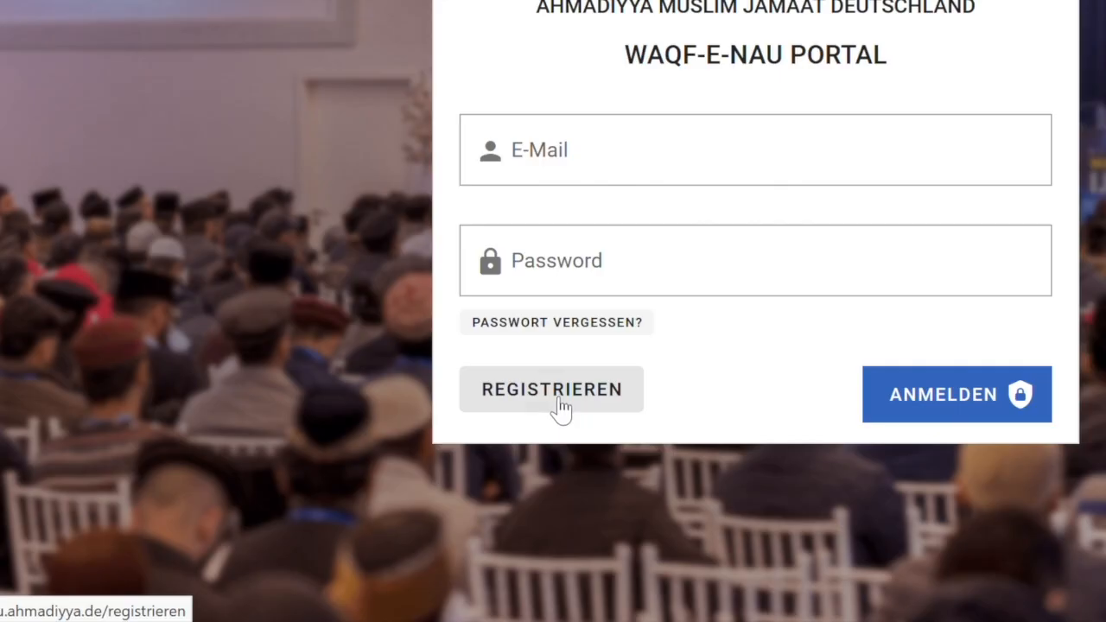
Start a new portal registration and enter the Jamaat ID.
left_click(557, 402)
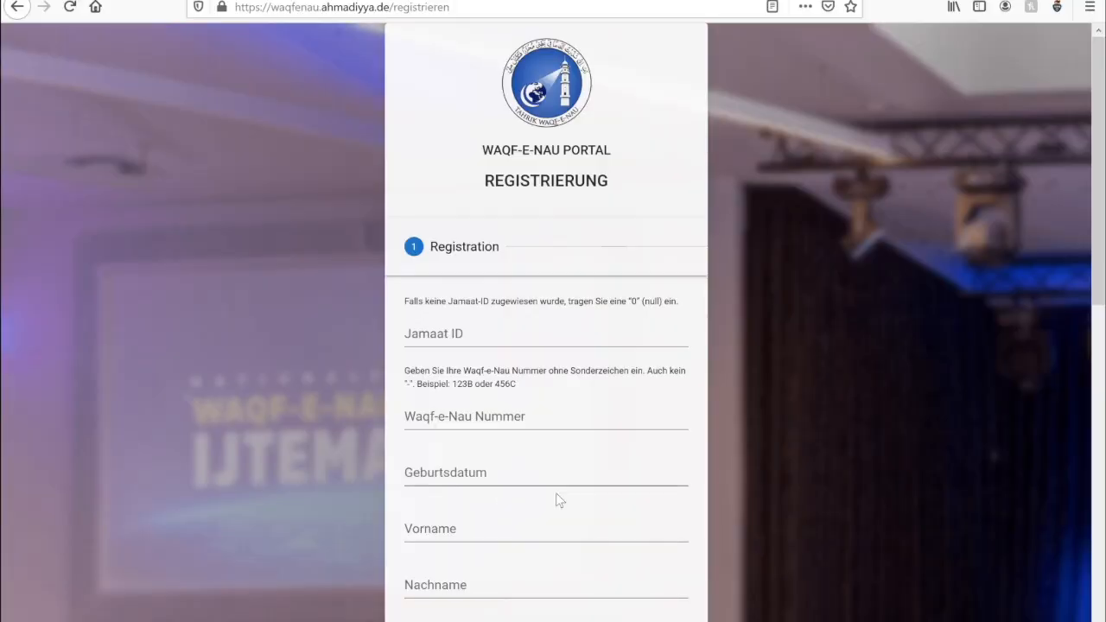
left_click(470, 339)
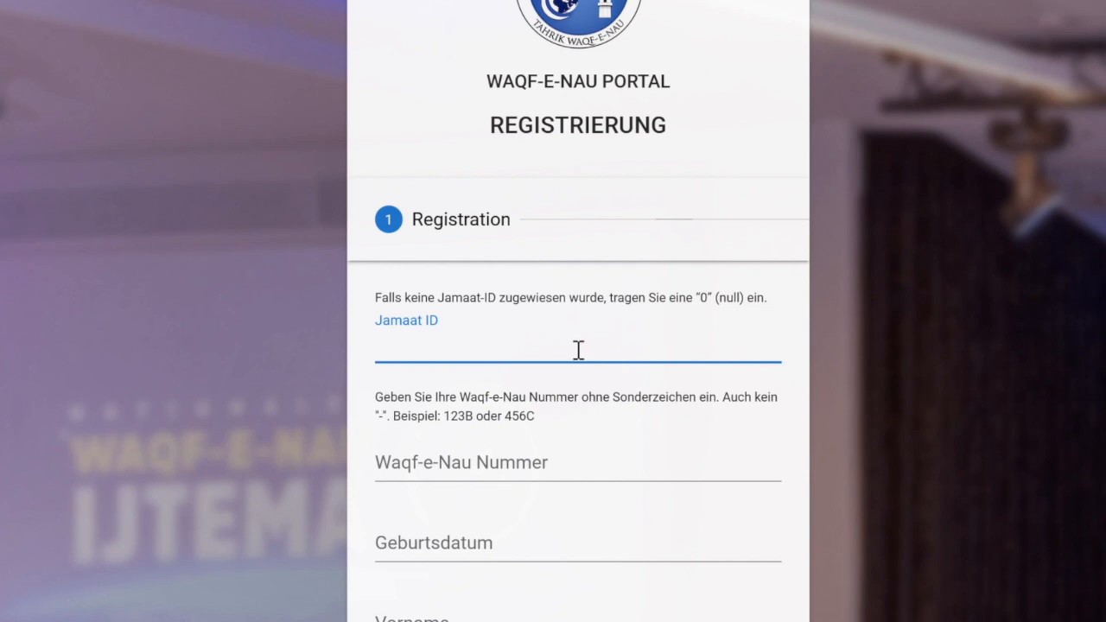
type("99999")
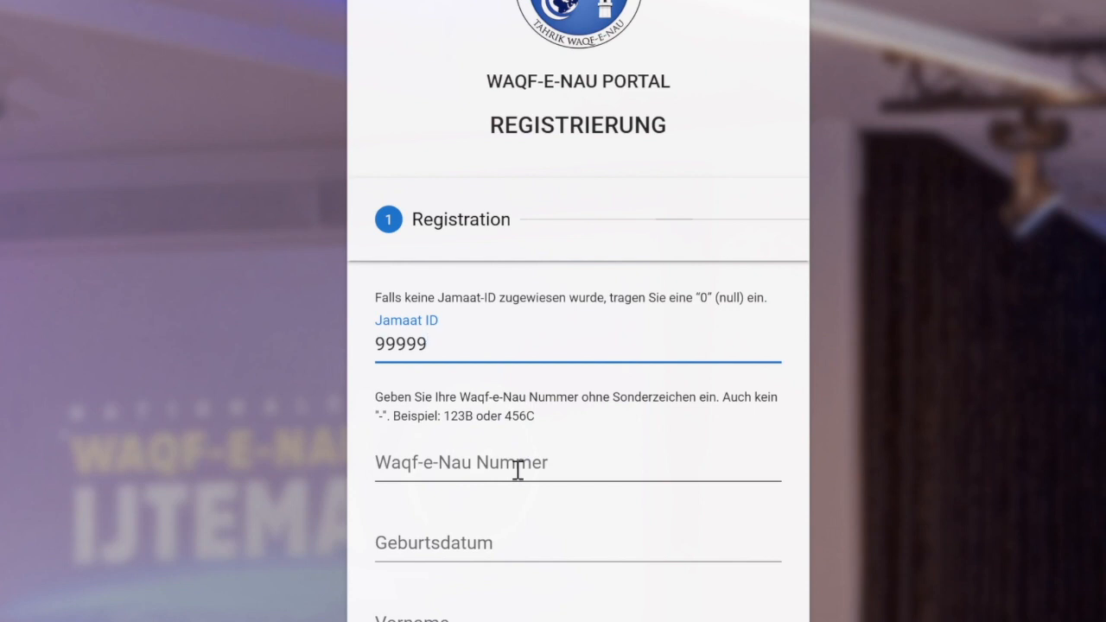
left_click_drag(452, 352, 371, 355)
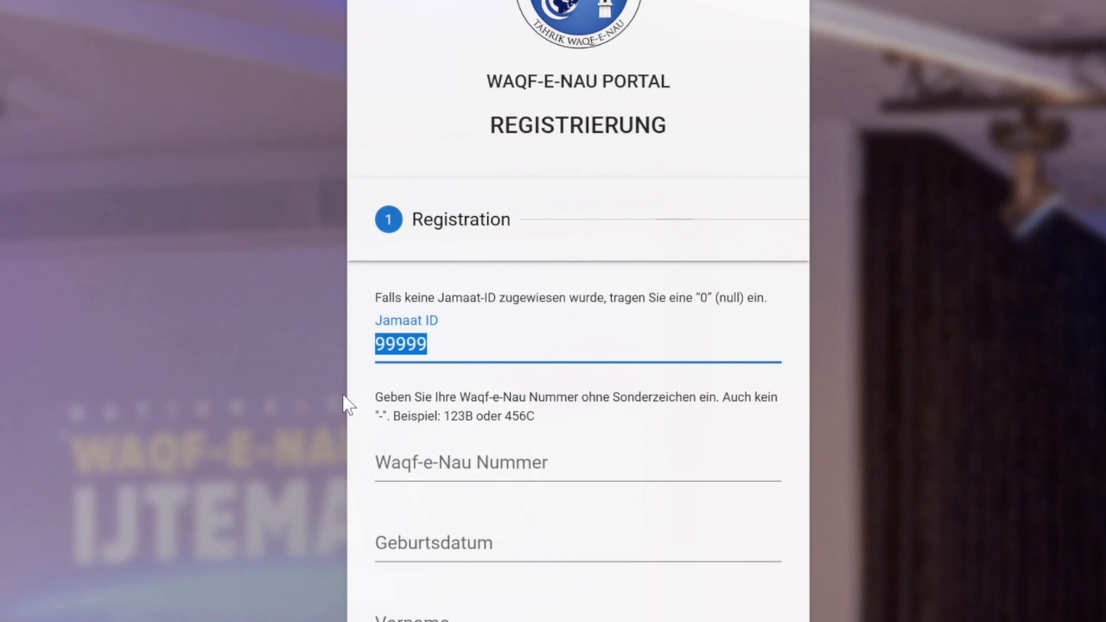
type("0")
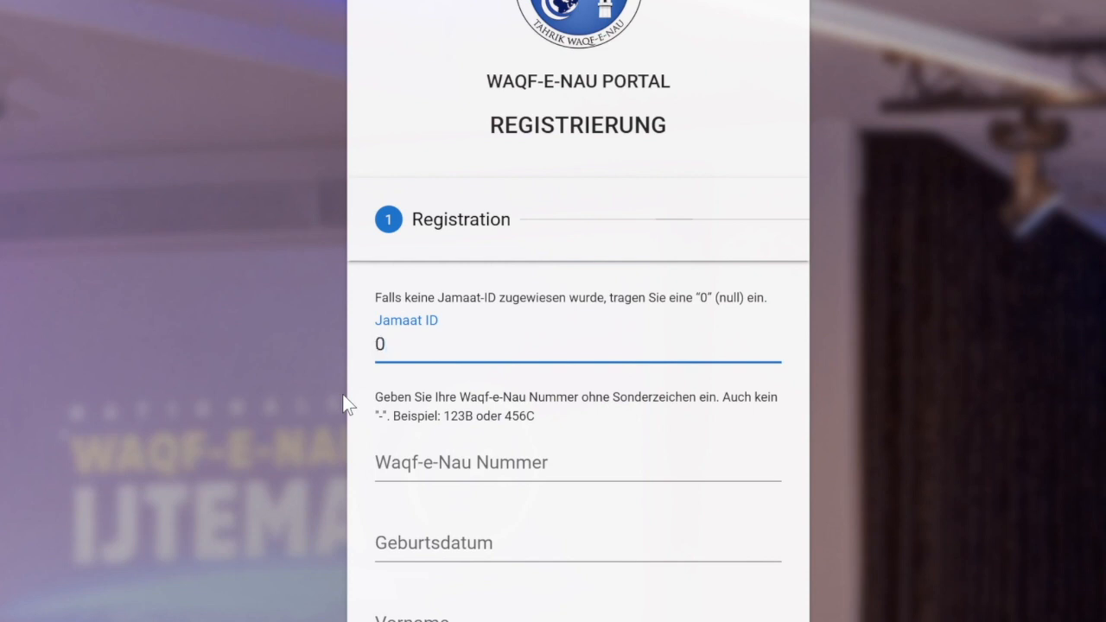
Enter the Waqf-e-Nau number and the birth date 01.01.2000.
left_click(401, 465)
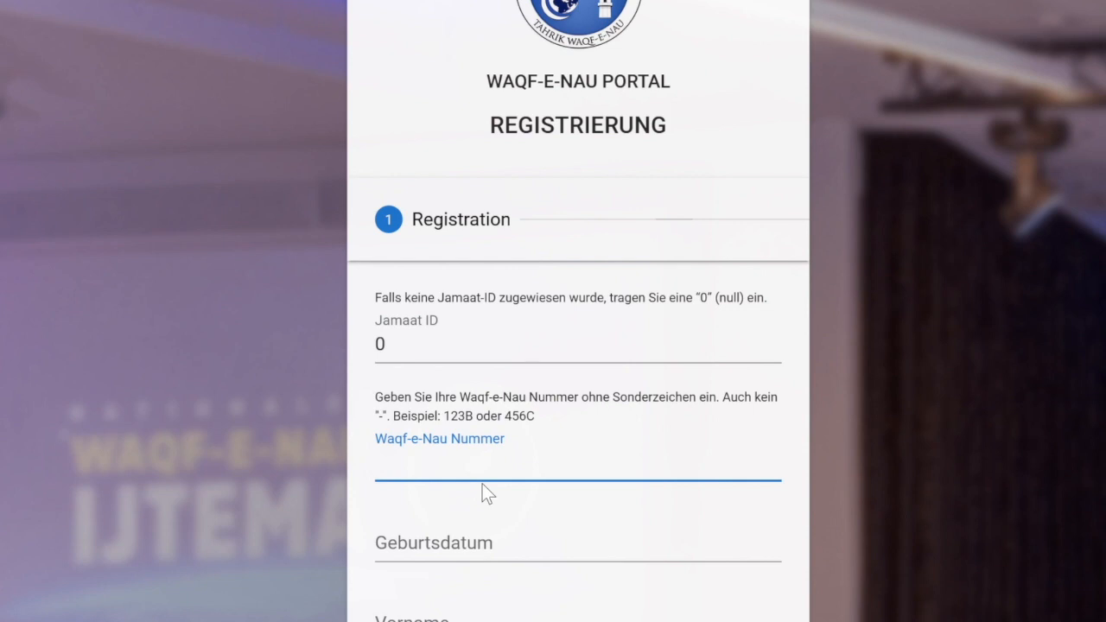
type("99999A")
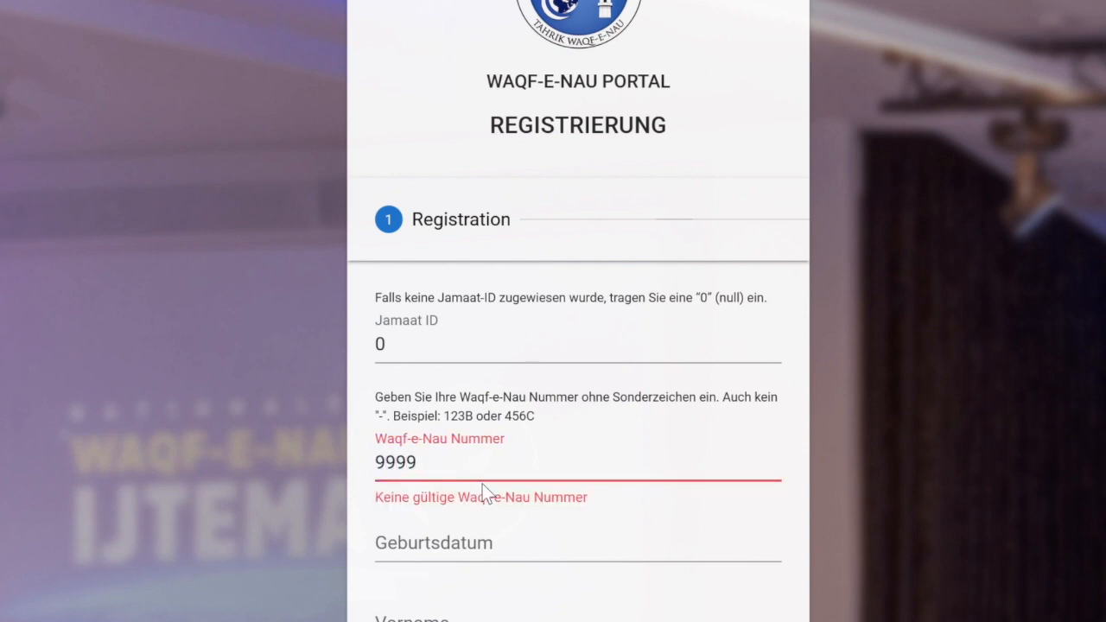
left_click(356, 333)
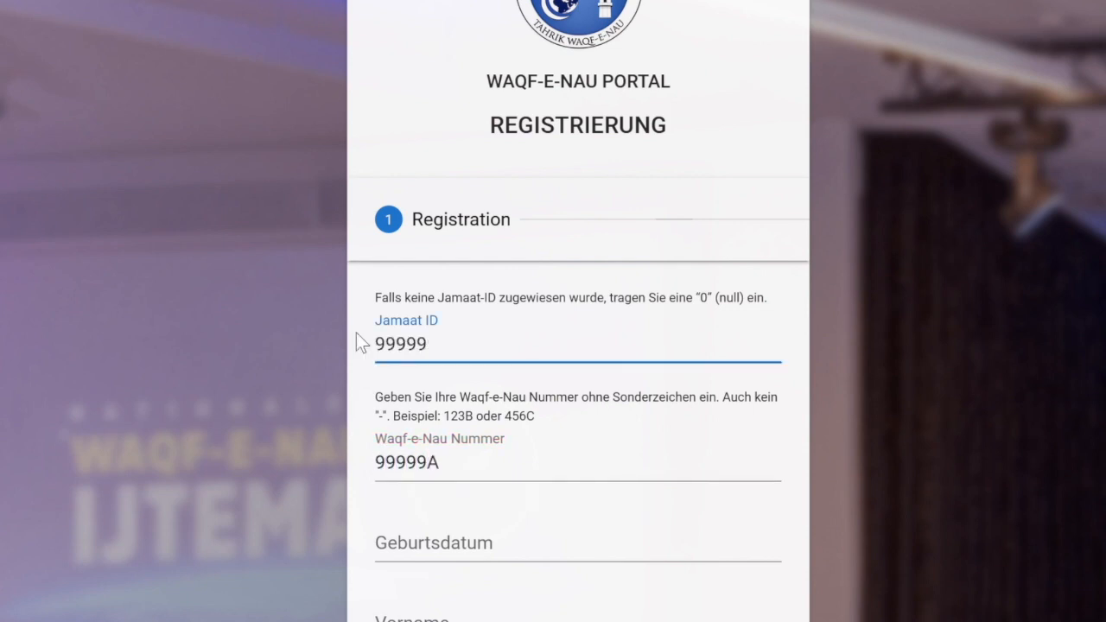
left_click(402, 549)
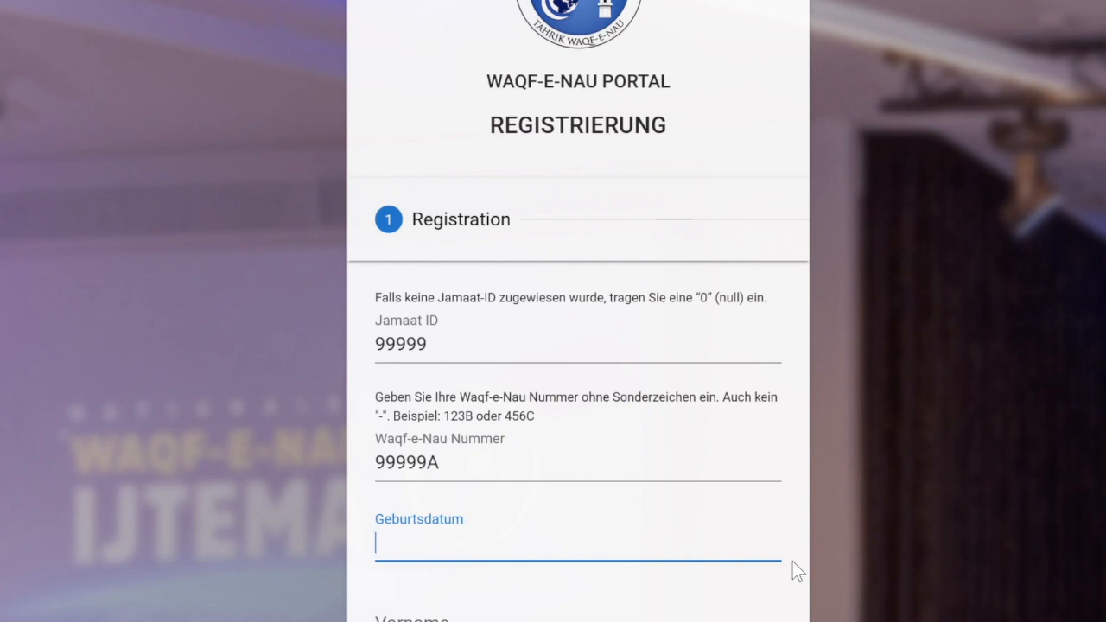
type("01.01.200")
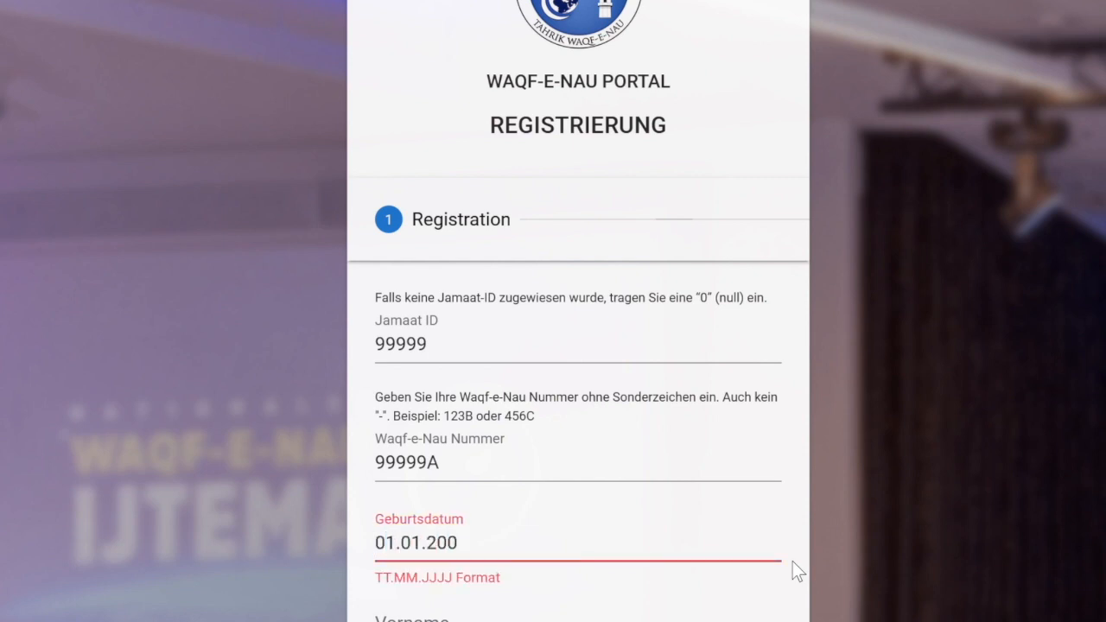
type("0")
scroll(605, 432, "down", 3)
Fill in first name 'a', last name 'b', and set gender to Männlich.
left_click(444, 438)
type("a")
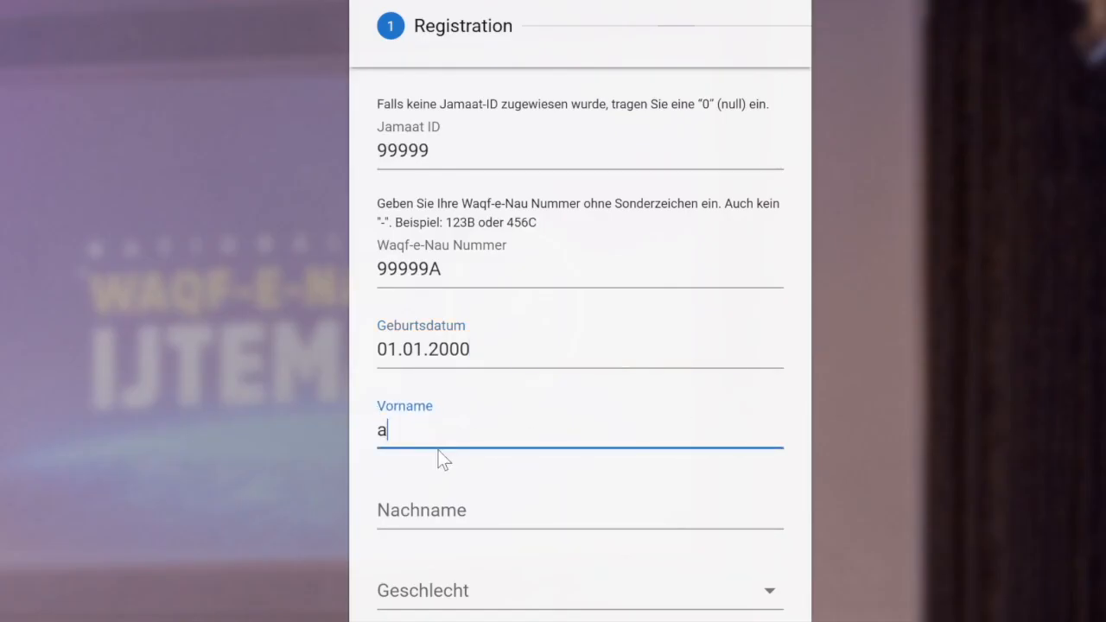
left_click(437, 514)
type("b")
scroll(437, 515, "down", 1)
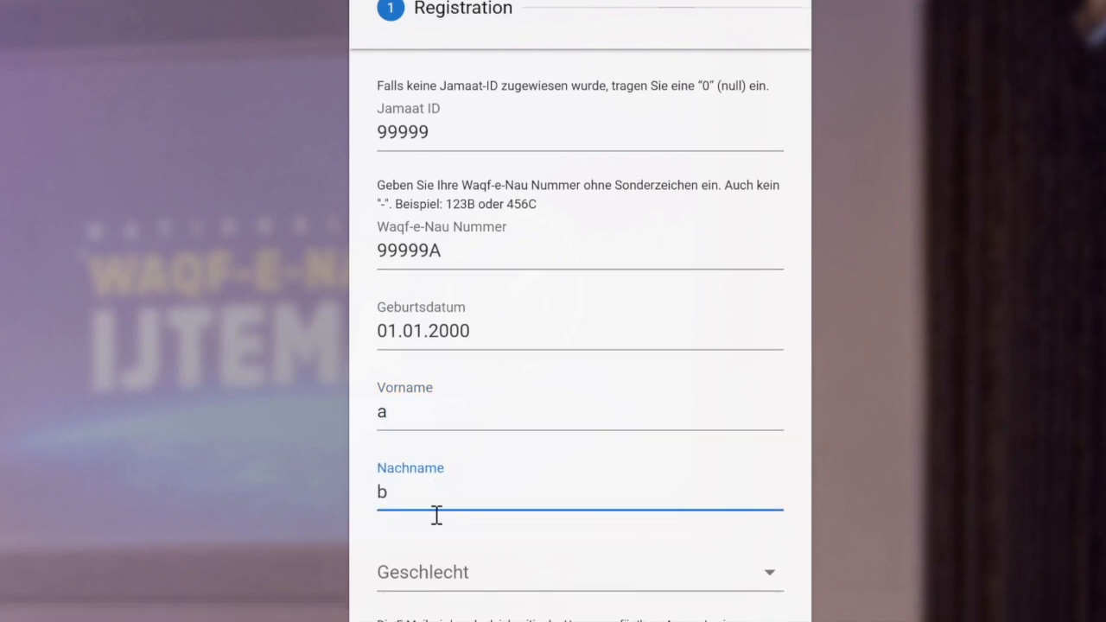
scroll(436, 515, "down", 3)
left_click(459, 360)
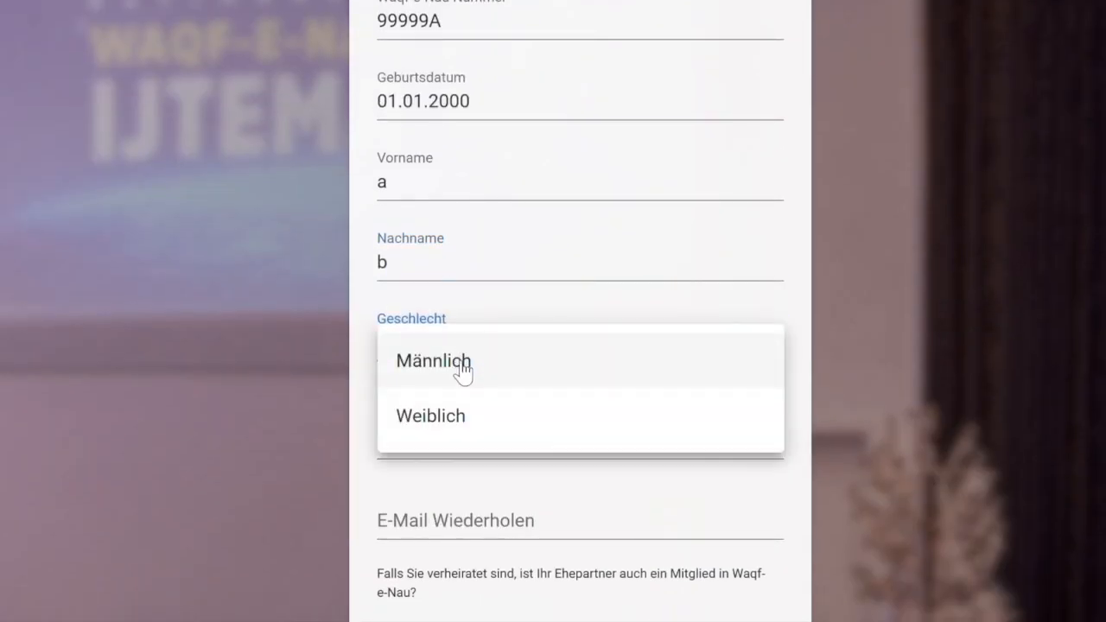
left_click(460, 365)
scroll(455, 371, "down", 3)
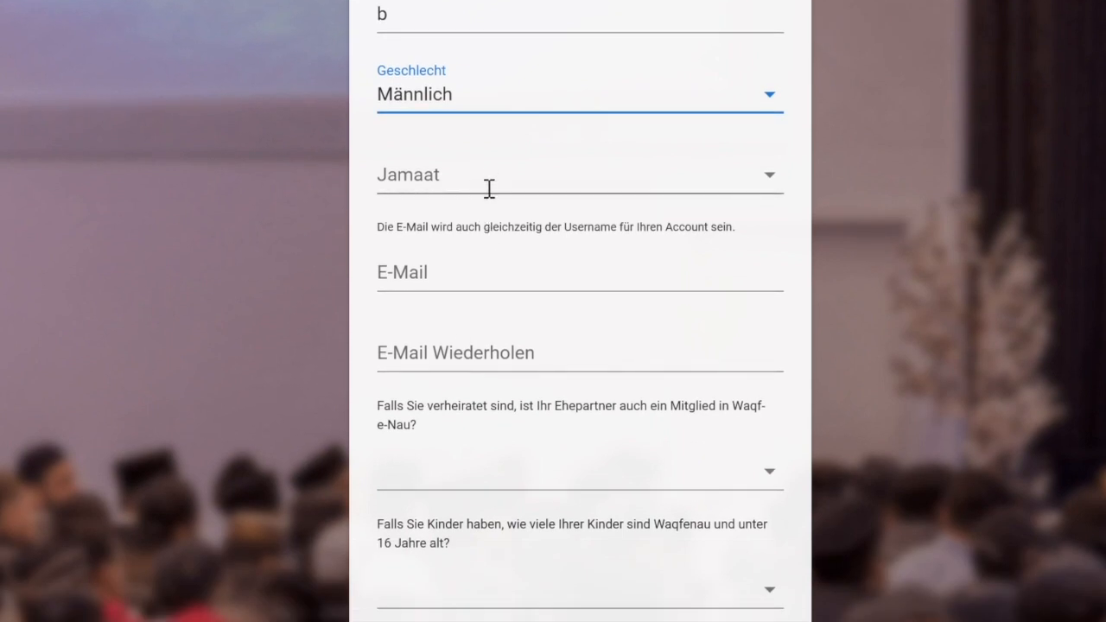
Enter the account e-mail address and repeat it in the confirmation field.
left_click(429, 275)
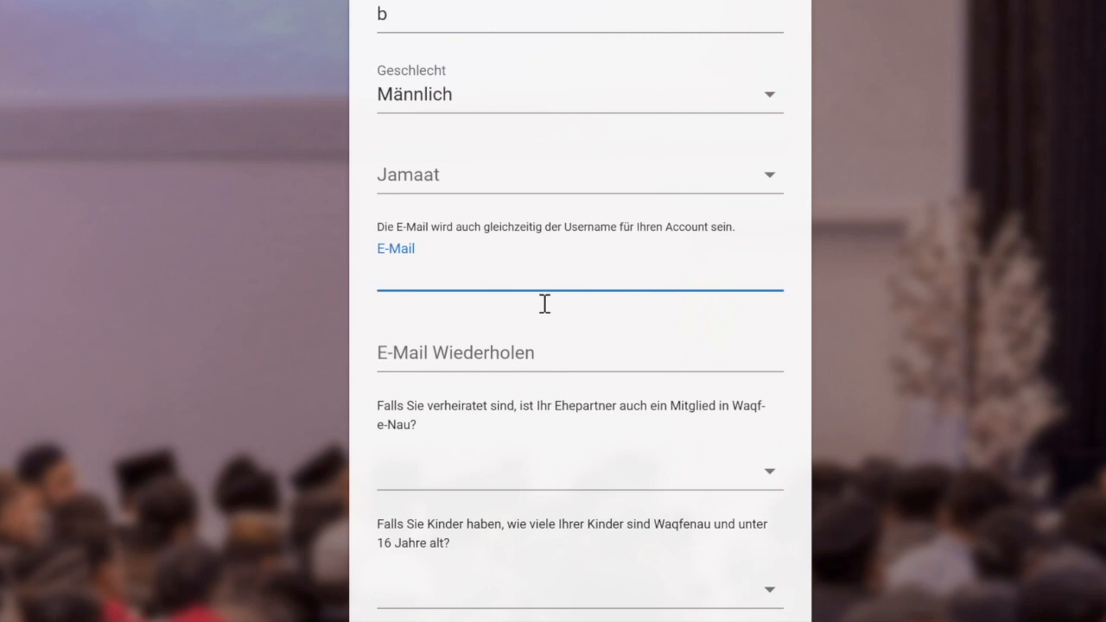
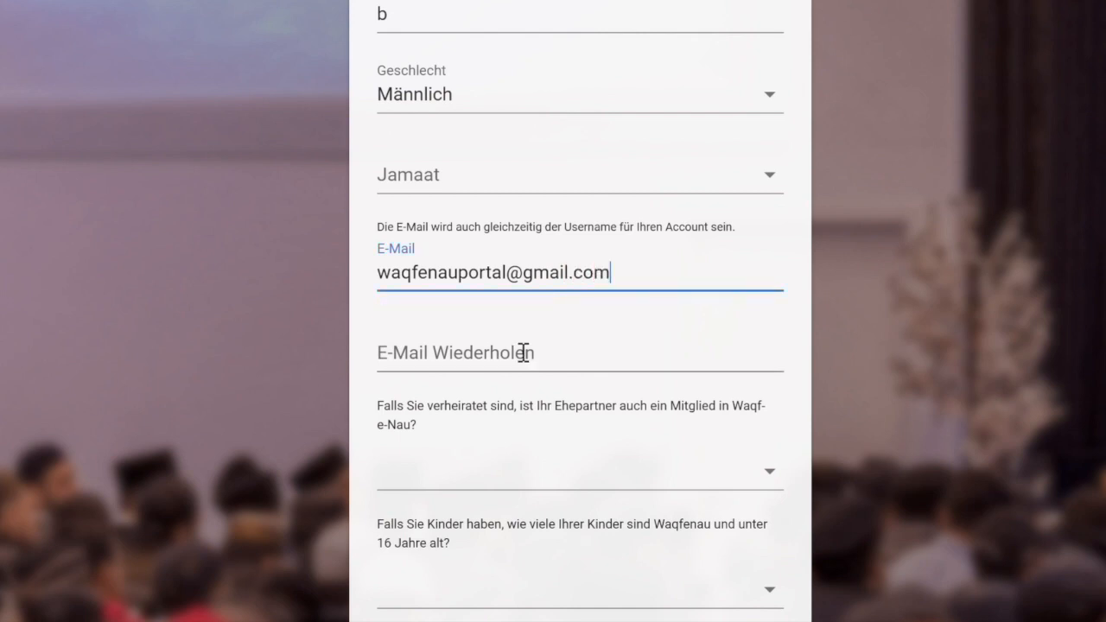
left_click(517, 370)
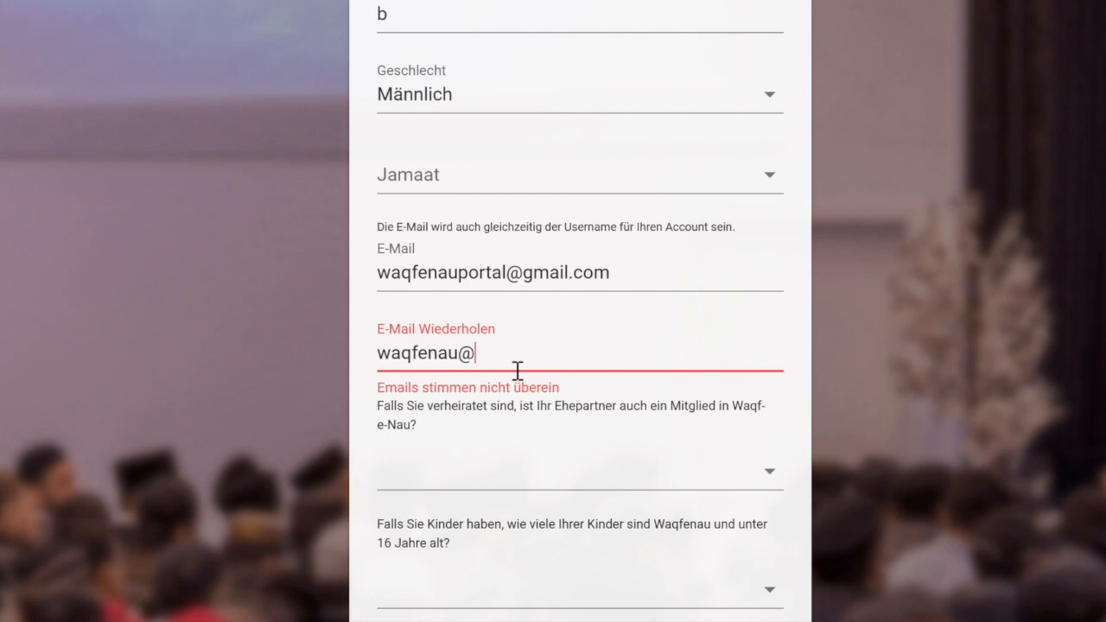
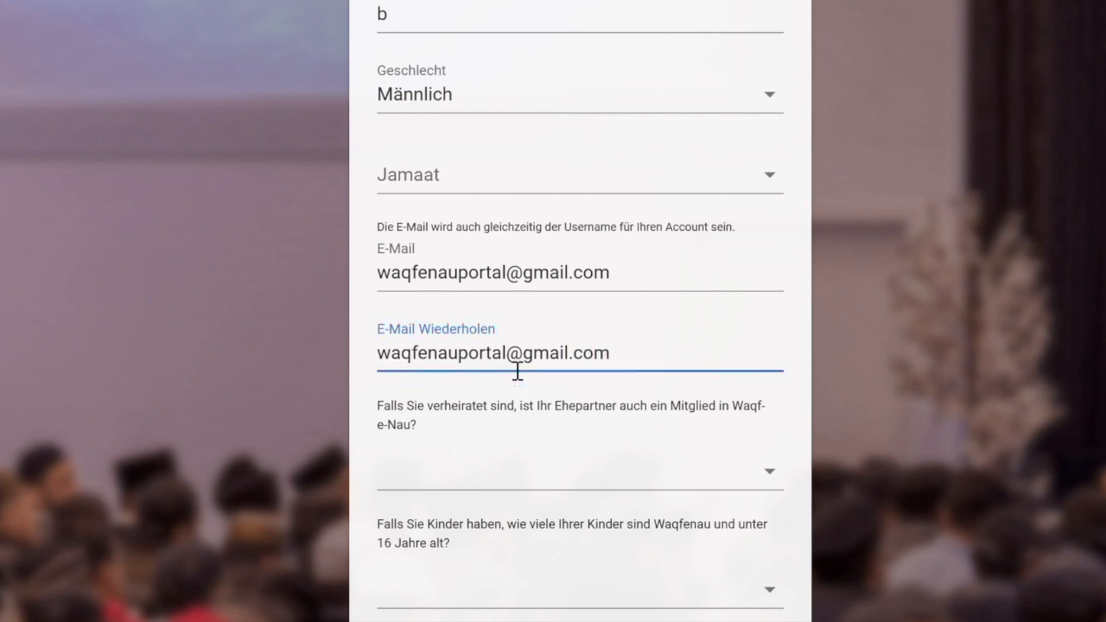
Search the Jamaat list for 'frank' and choose Frankenthal.
left_click(767, 189)
type("frank")
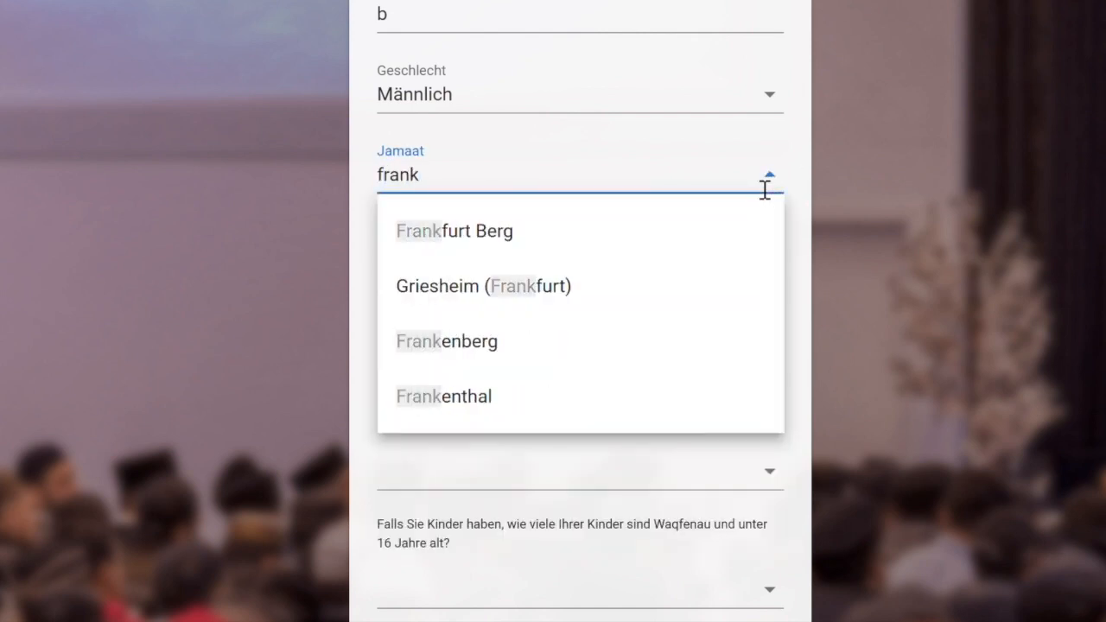
left_click(509, 399)
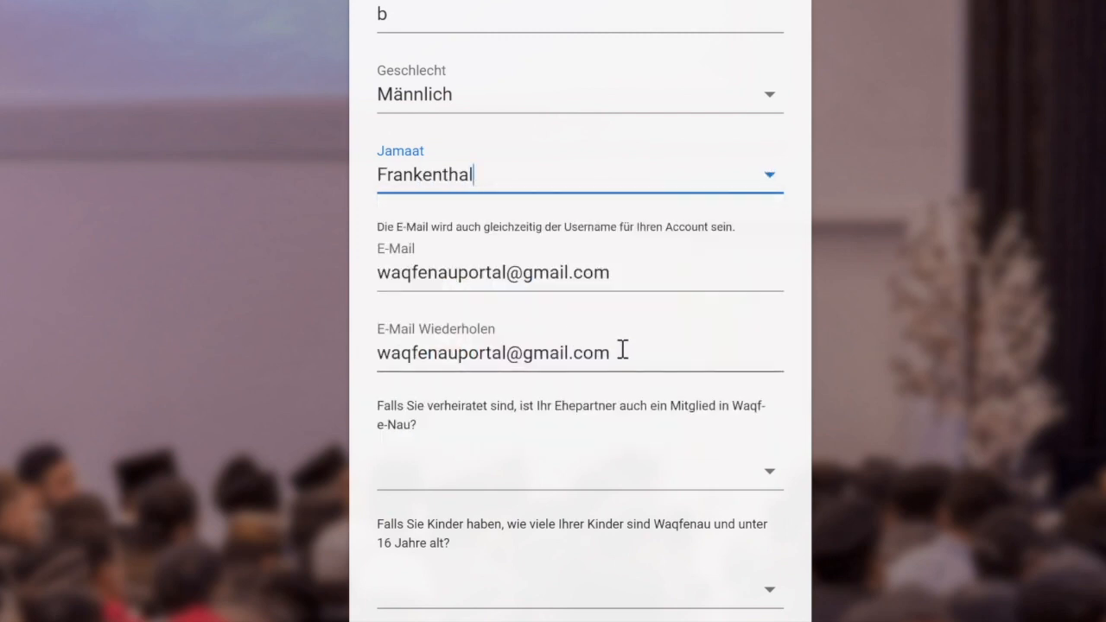
scroll(682, 360, "down", 3)
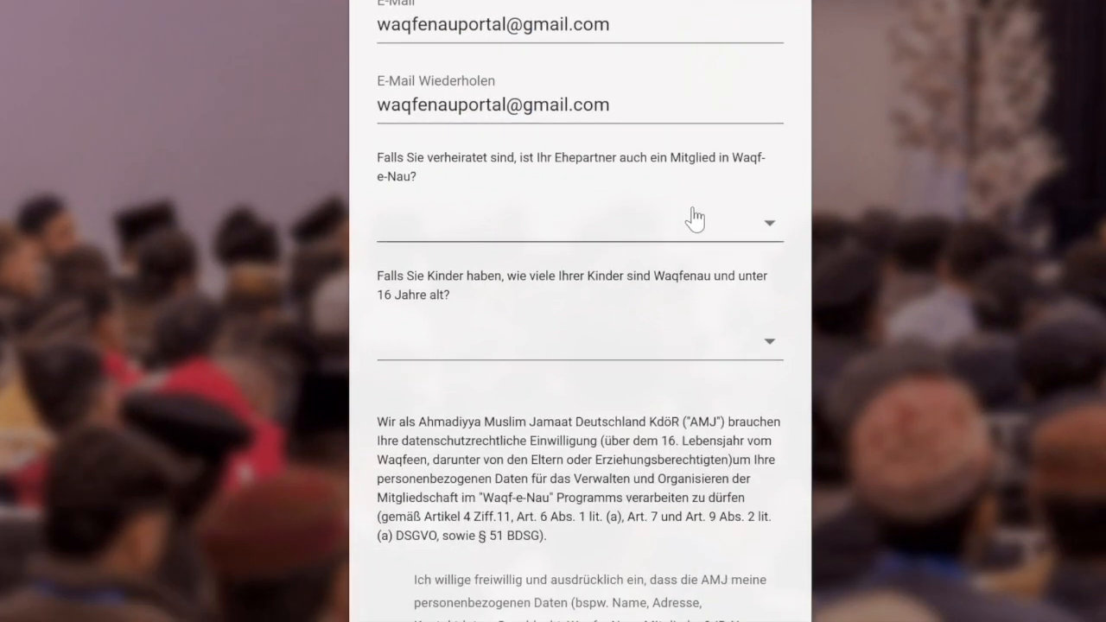
Answer the spouse-membership question with Nicht verheiratet.
left_click(779, 232)
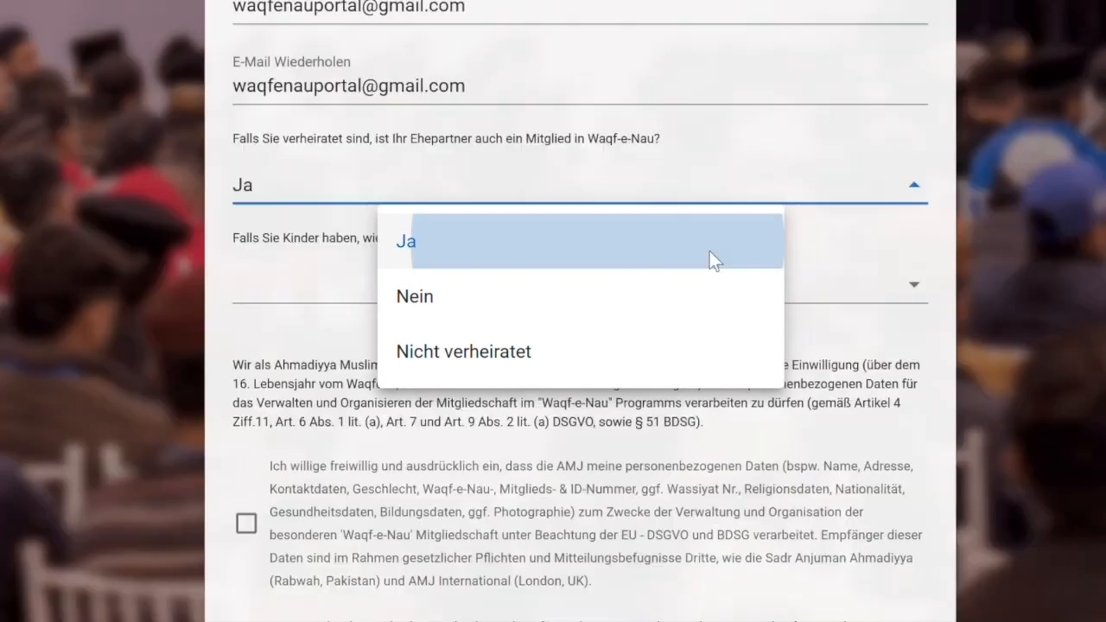
left_click(717, 261)
scroll(712, 250, "up", 9)
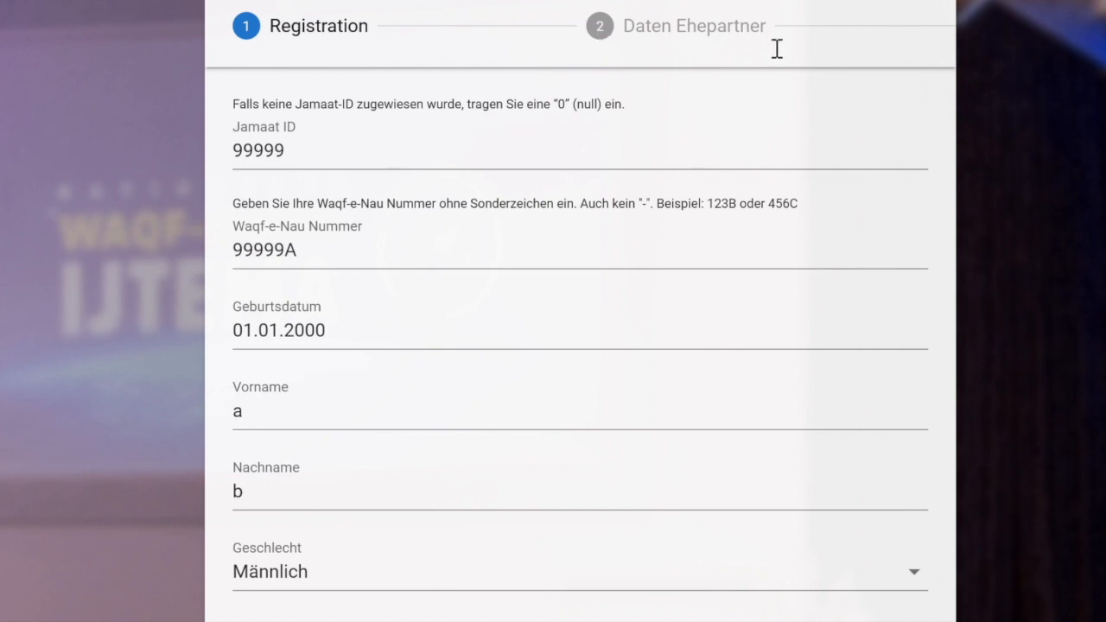
scroll(777, 49, "down", 10)
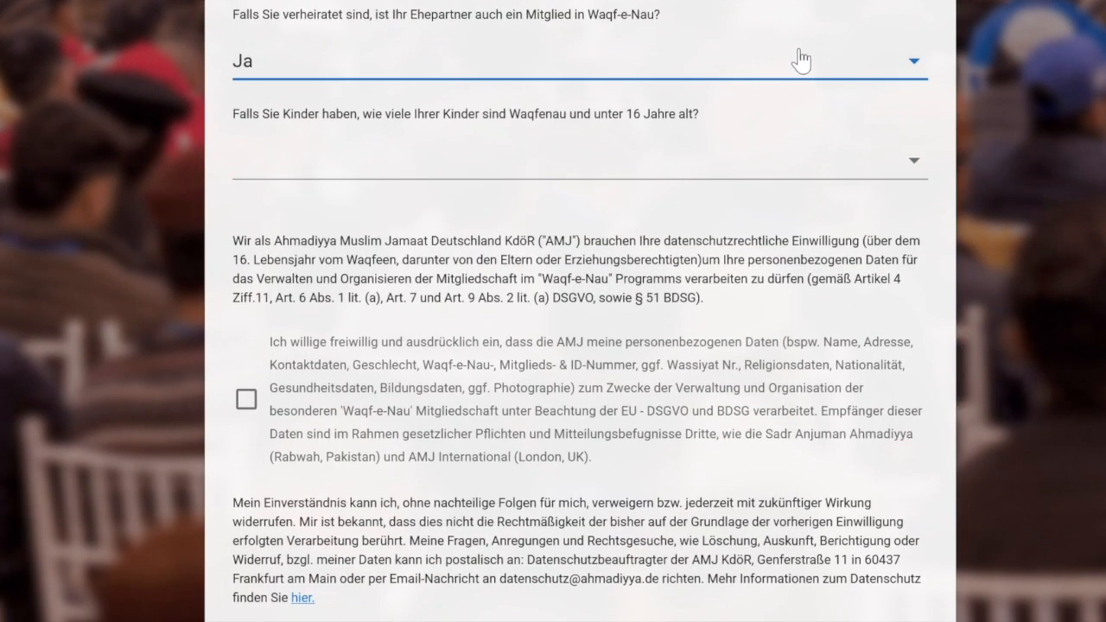
left_click(913, 62)
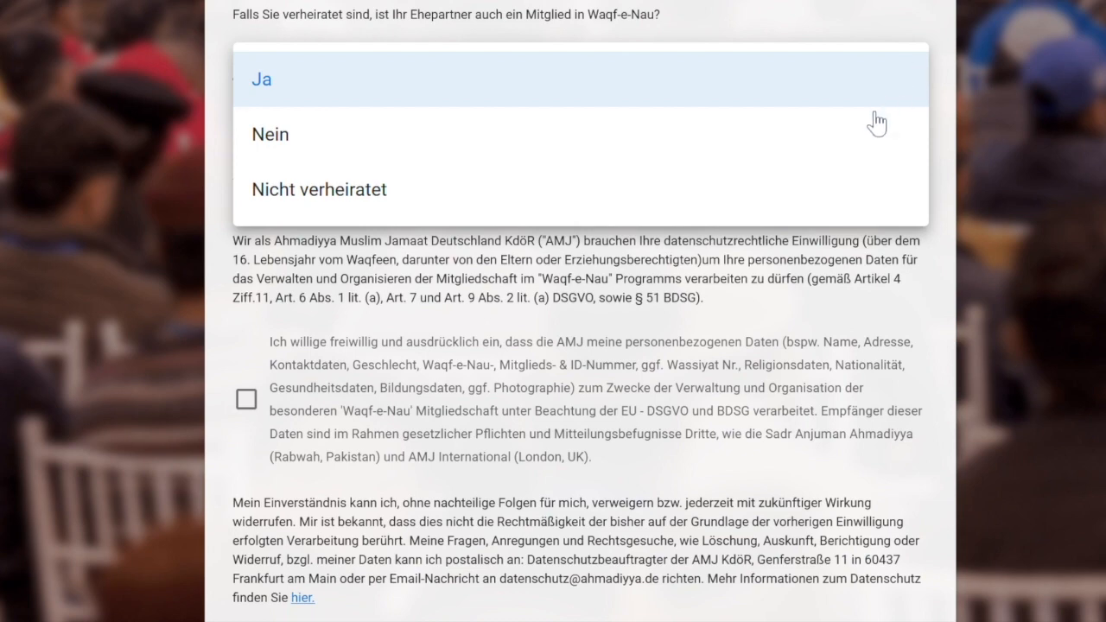
left_click(856, 185)
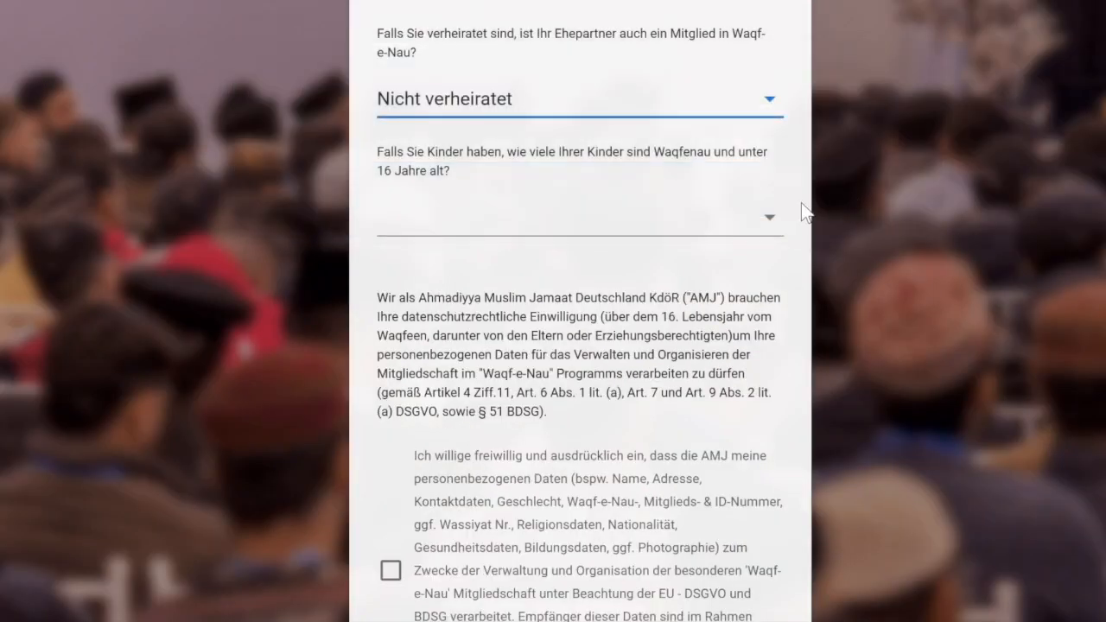
Set one Waqfenau child under 16 and agree to the data-protection consent.
left_click(771, 221)
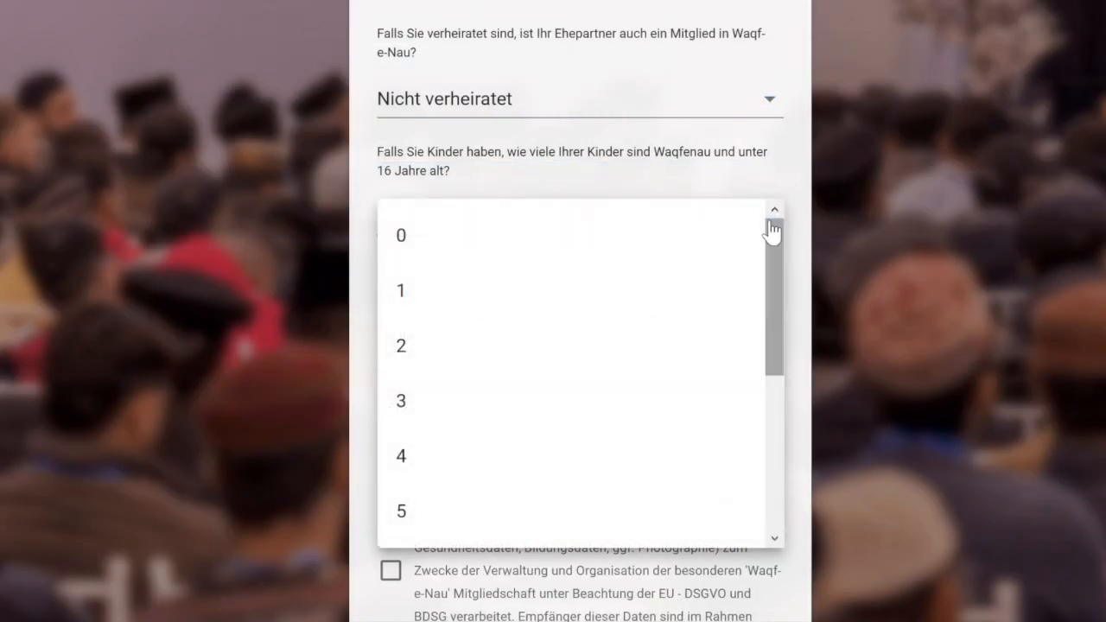
left_click(712, 311)
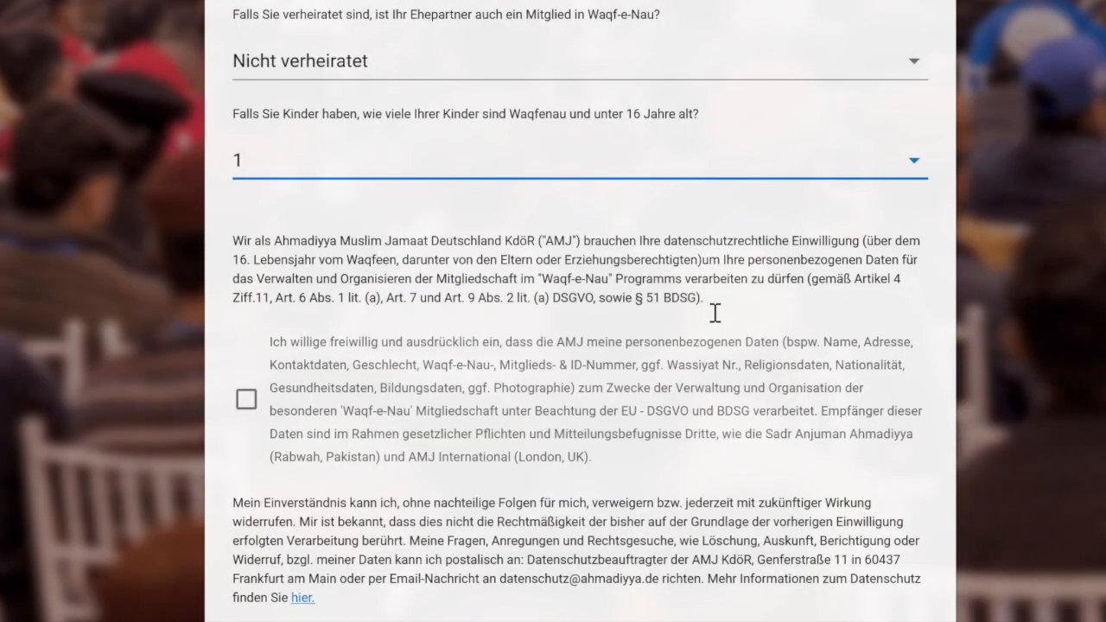
left_click(247, 400)
scroll(669, 309, "up", 10)
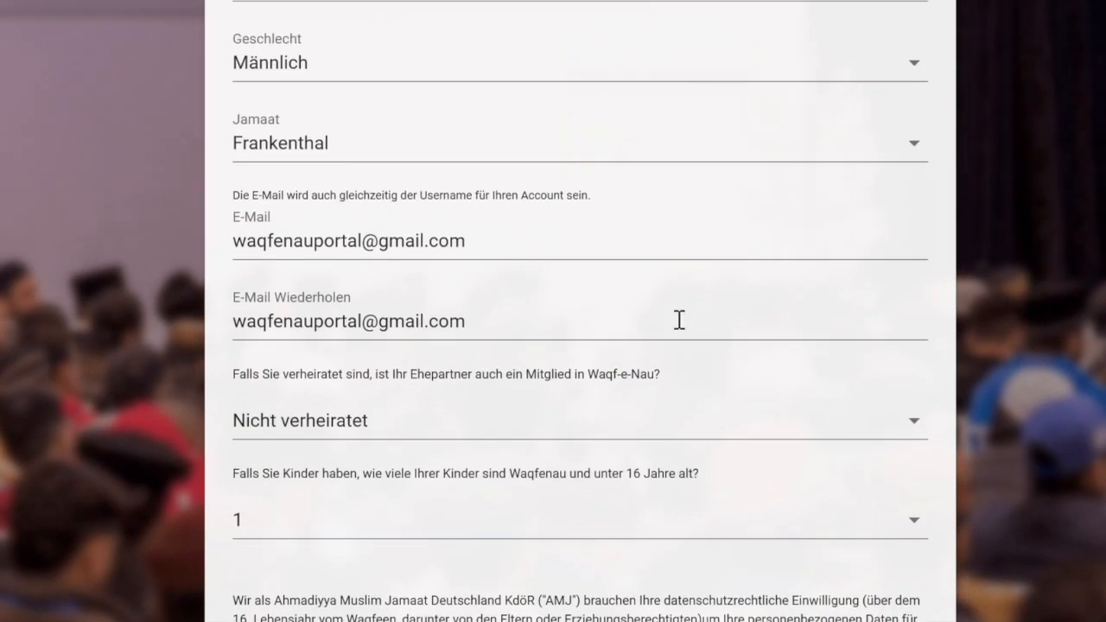
scroll(665, 321, "up", 1)
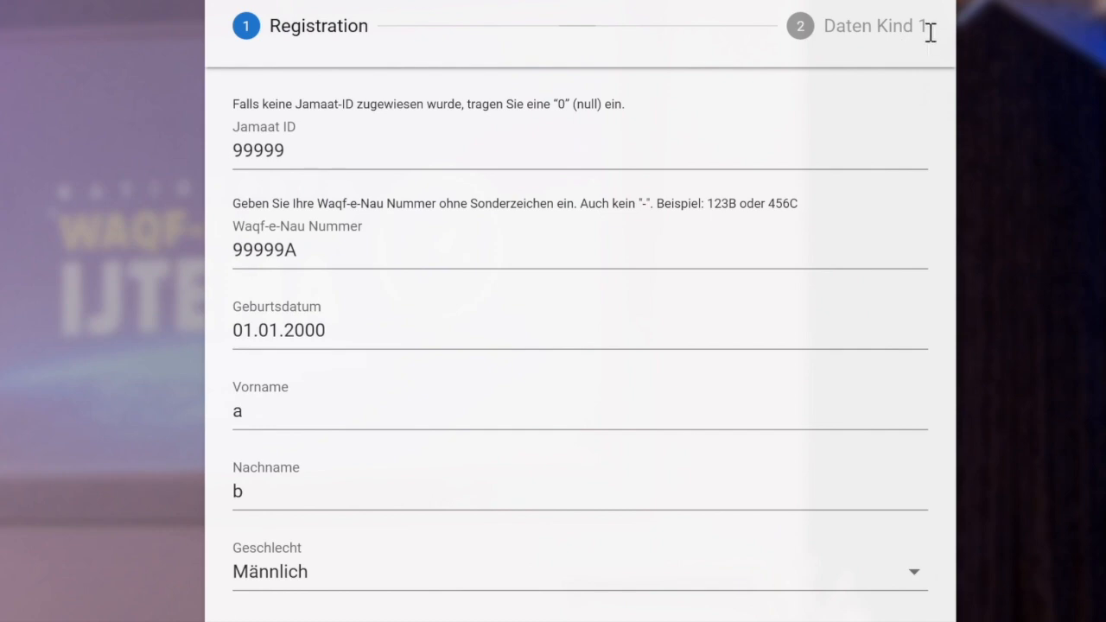
scroll(793, 40, "down", 10)
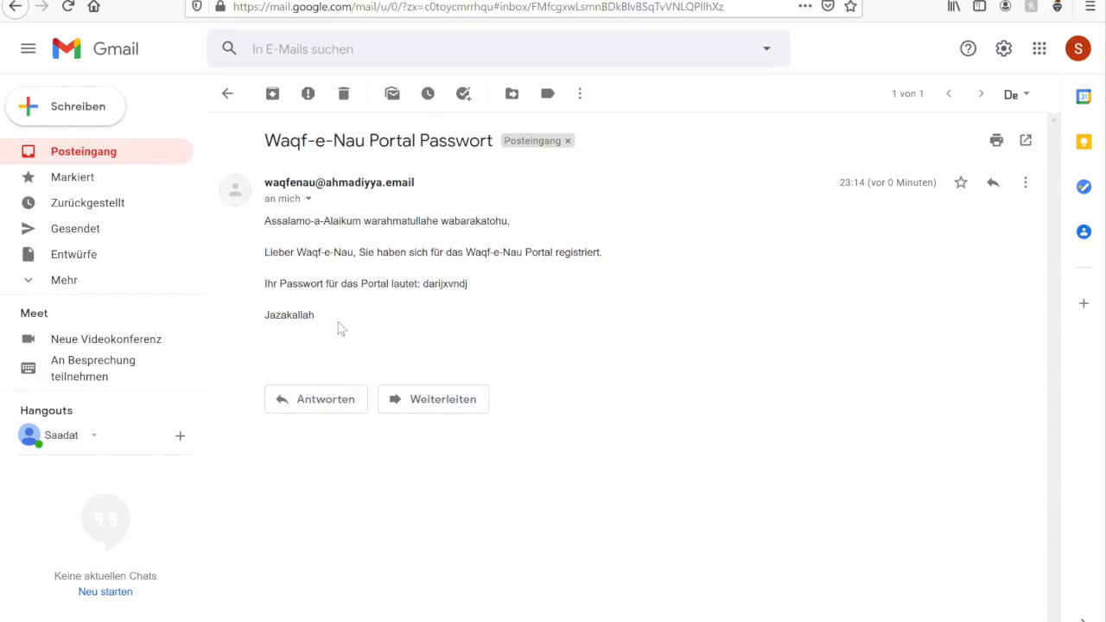
Copy the emailed password and fill the portal login with the account e-mail and password.
left_click_drag(424, 290, 472, 289)
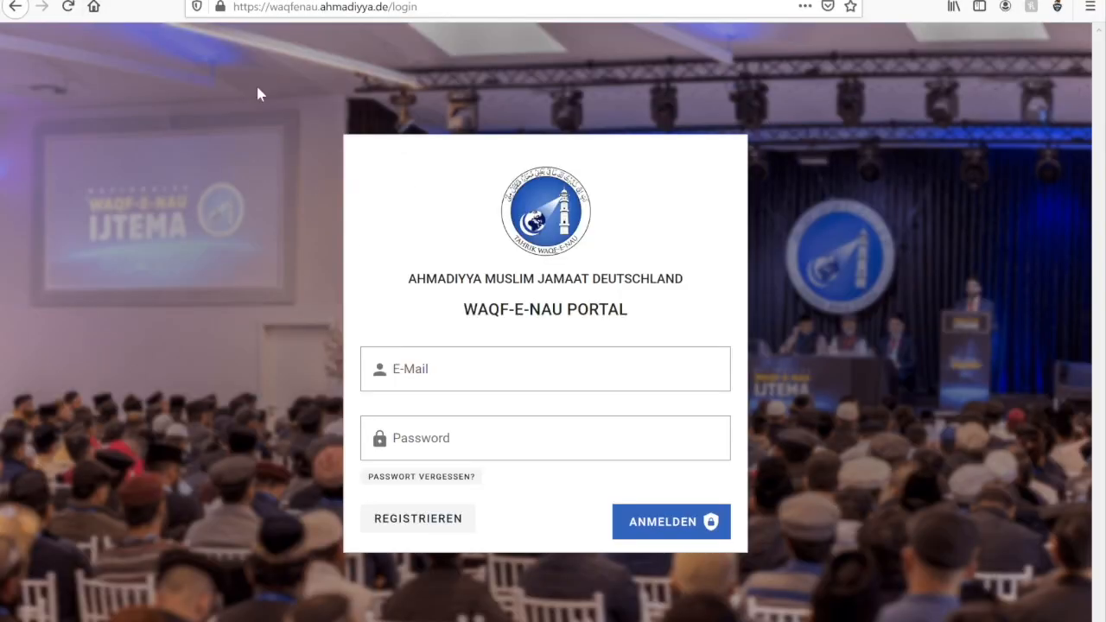
left_click(431, 377)
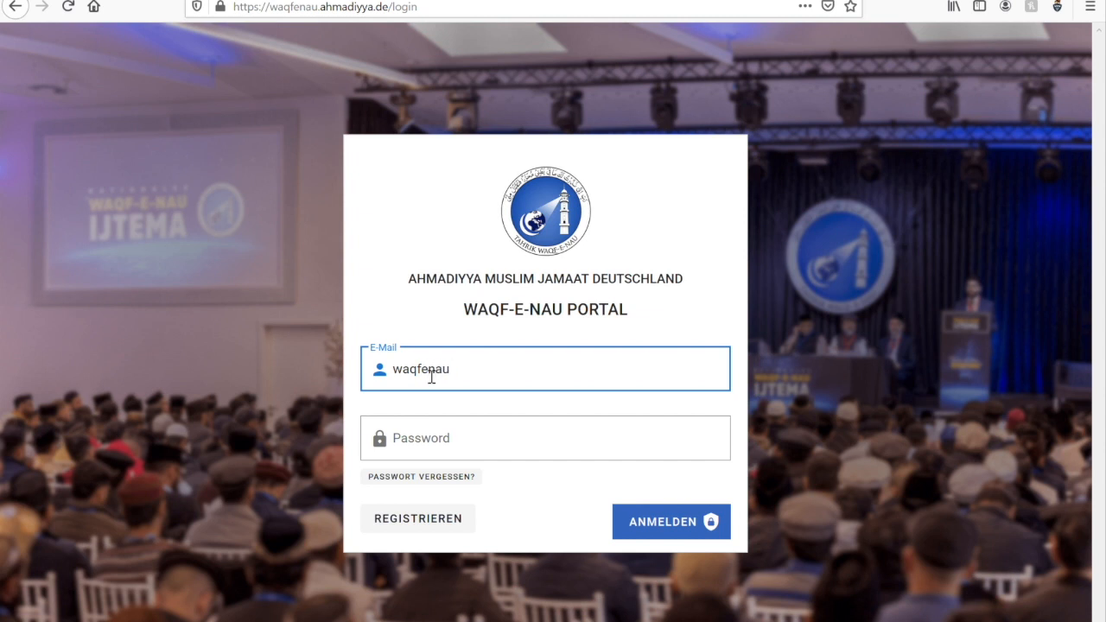
left_click(427, 450)
key("ctrl+v")
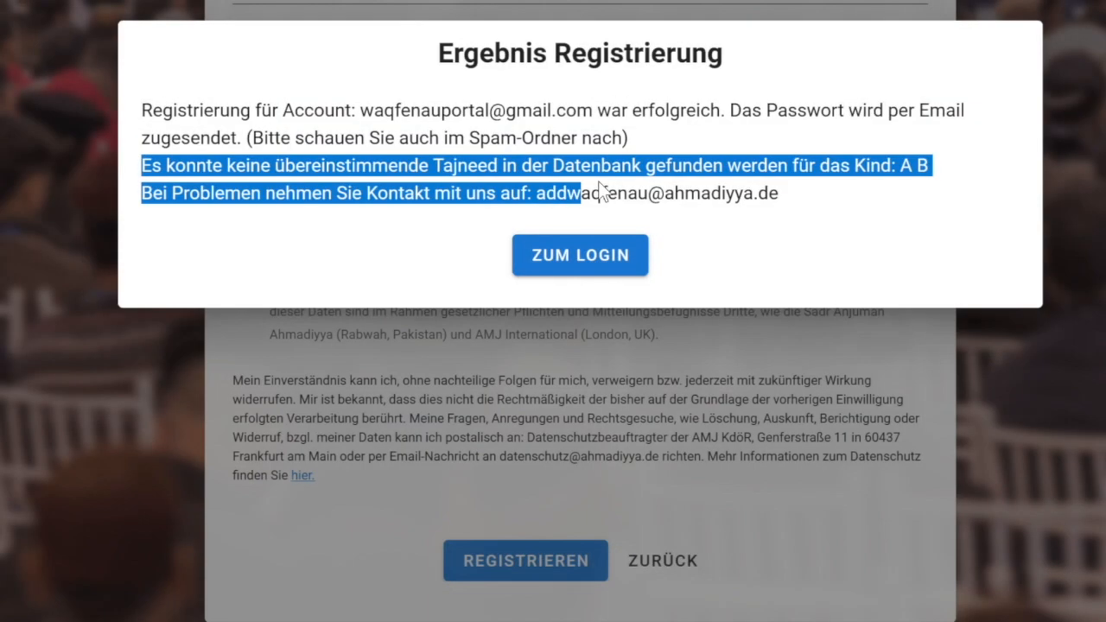
left_click_drag(602, 195, 807, 183)
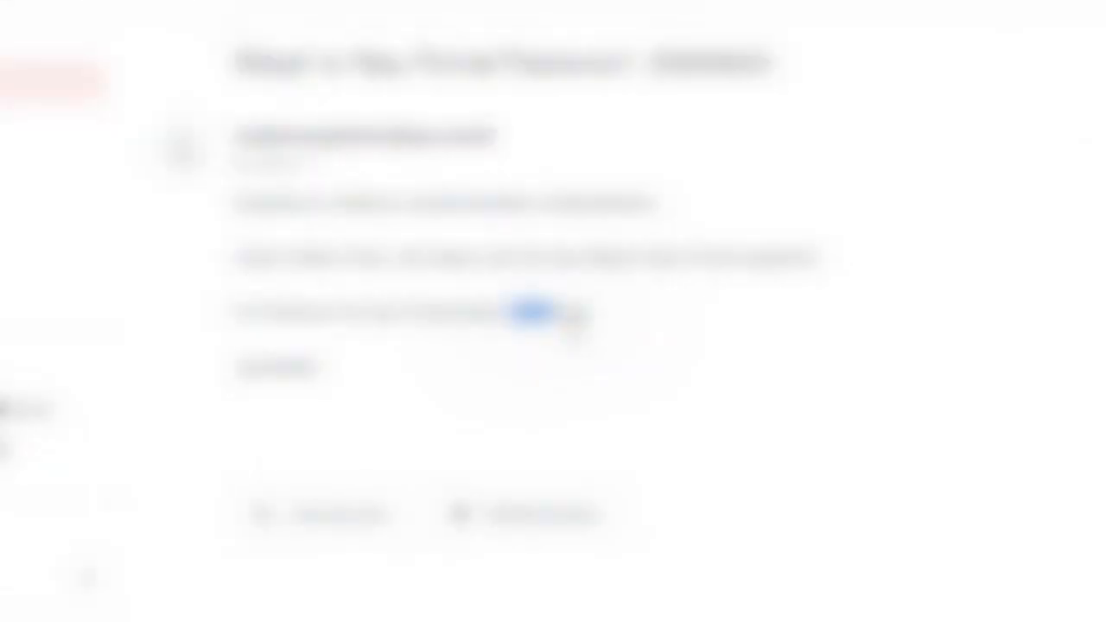
Log in to the portal with the account e-mail and the emailed password.
left_click_drag(573, 314, 600, 329)
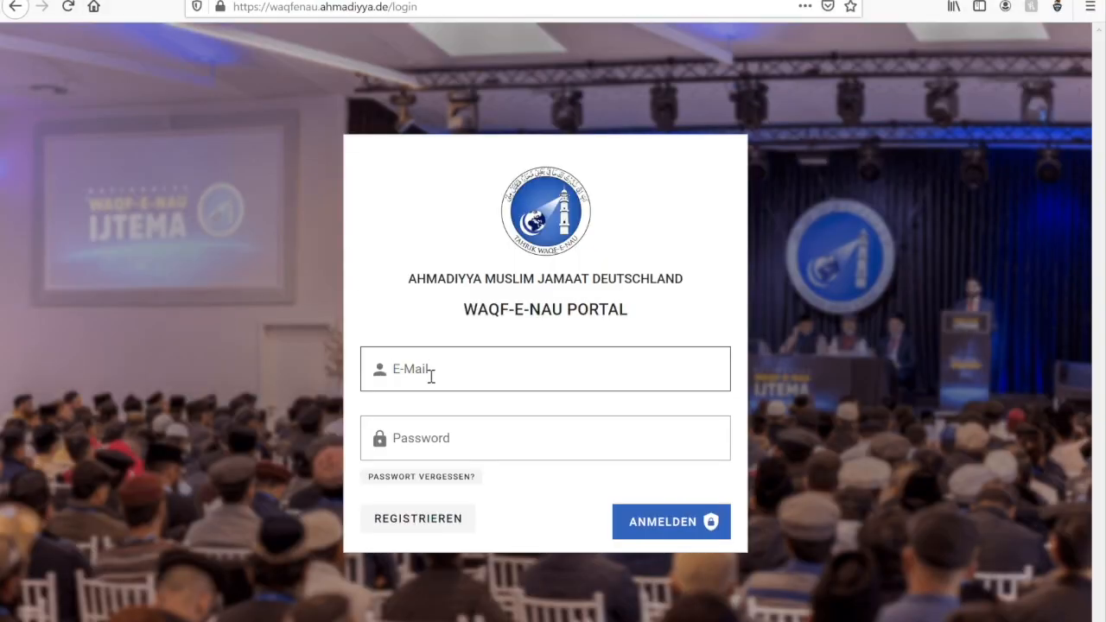
left_click(429, 375)
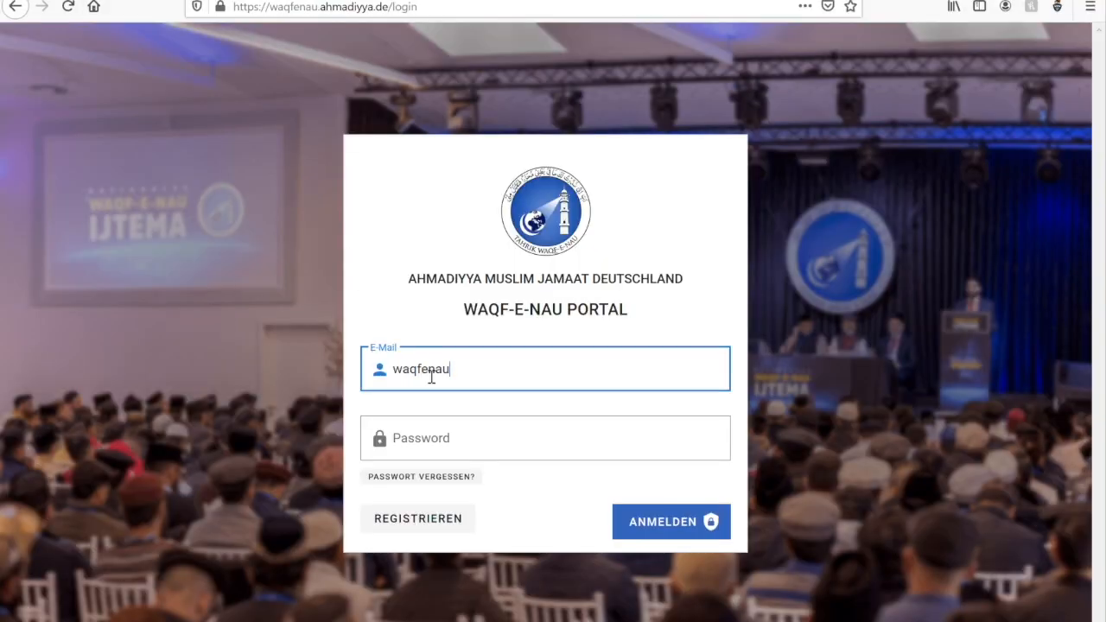
left_click(430, 453)
key("ctrl+v")
left_click(641, 524)
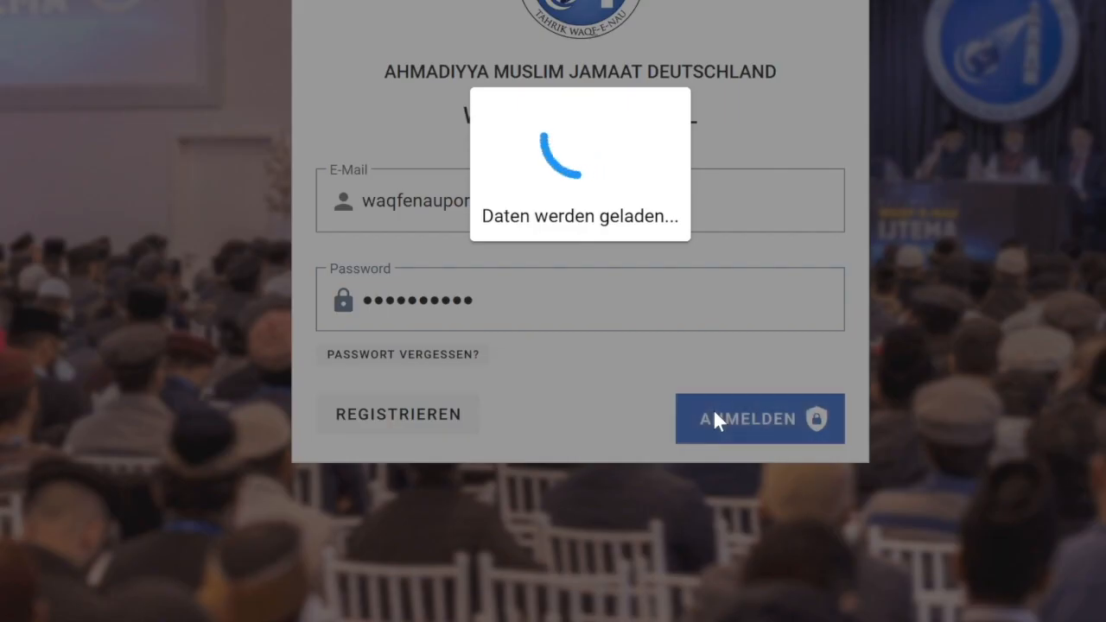
Begin entering the Jamaat-ID on the Account Aktivieren form, highlighting the account holder's name.
left_click(452, 234)
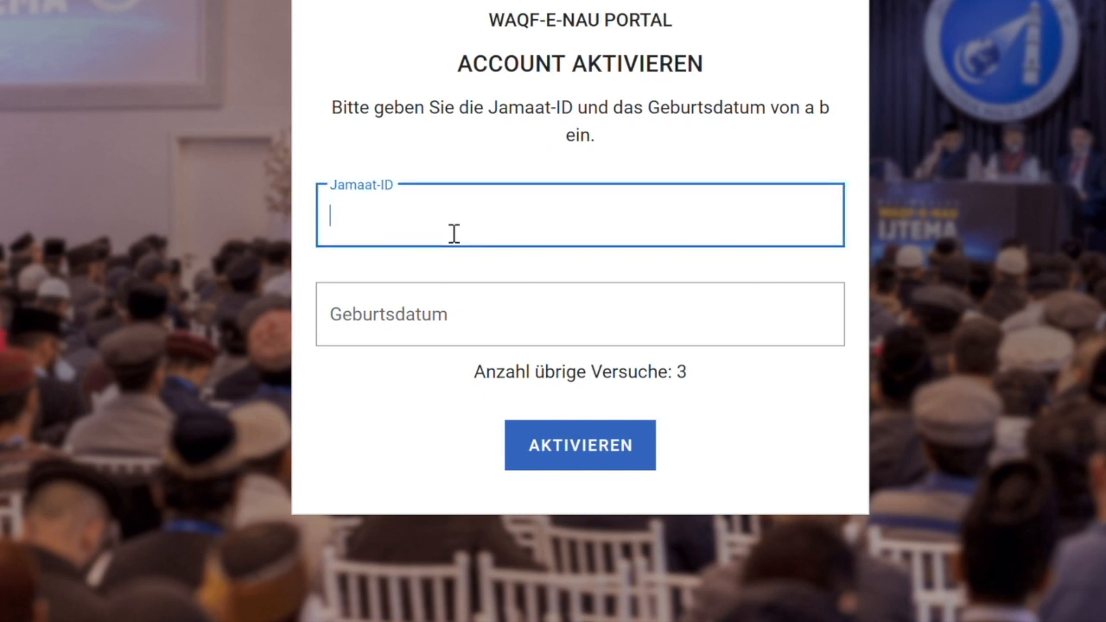
double_click(811, 114)
left_click_drag(836, 118, 836, 115)
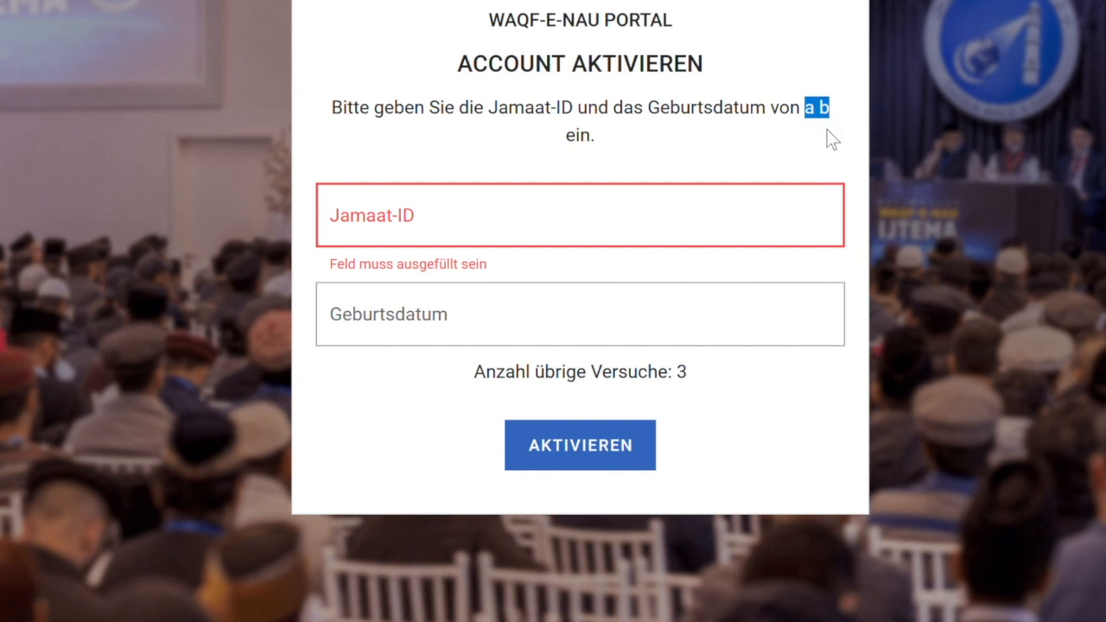
left_click(478, 234)
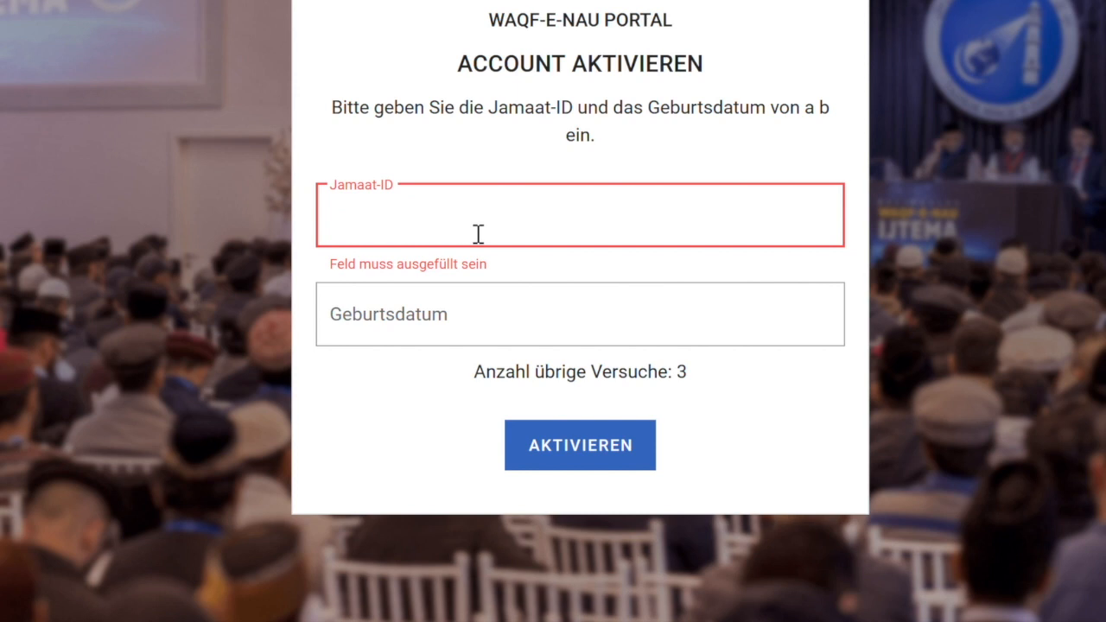
left_click_drag(805, 121, 838, 121)
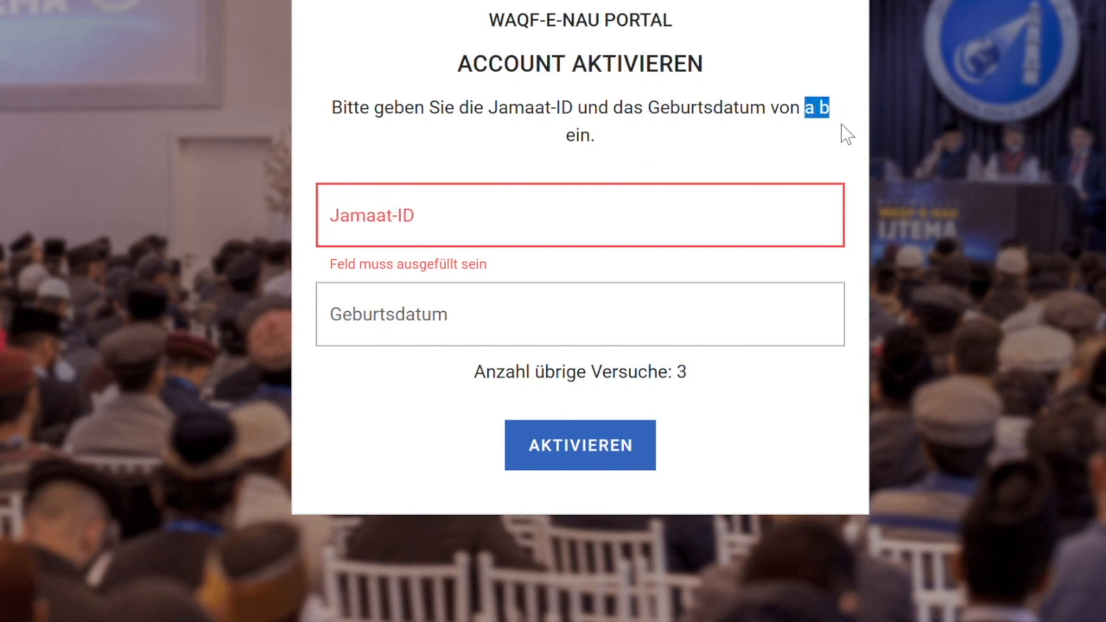
left_click(444, 230)
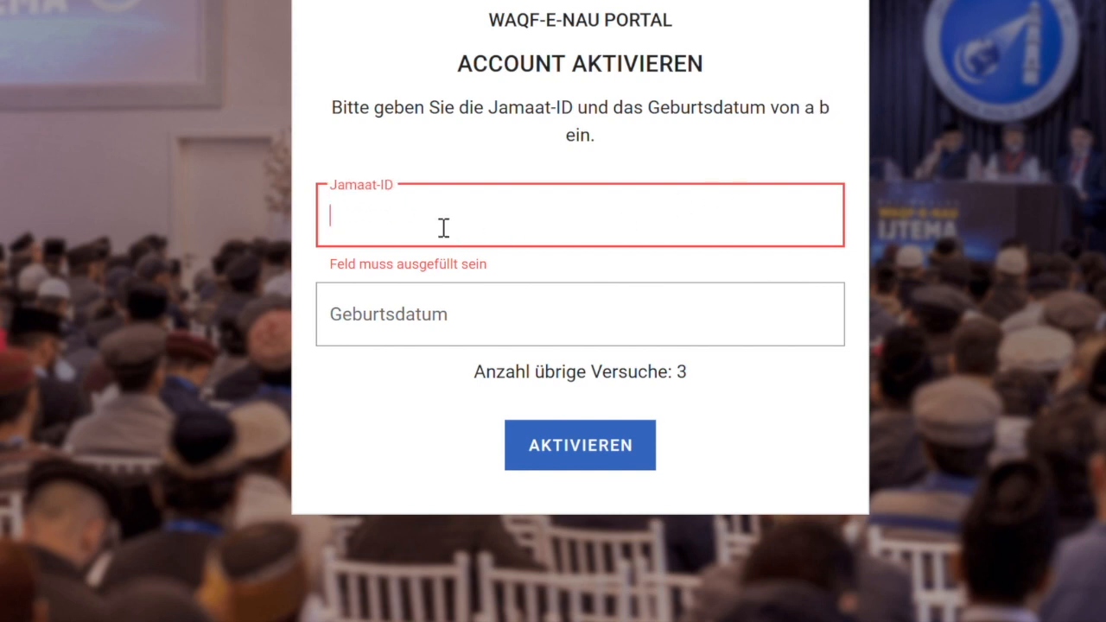
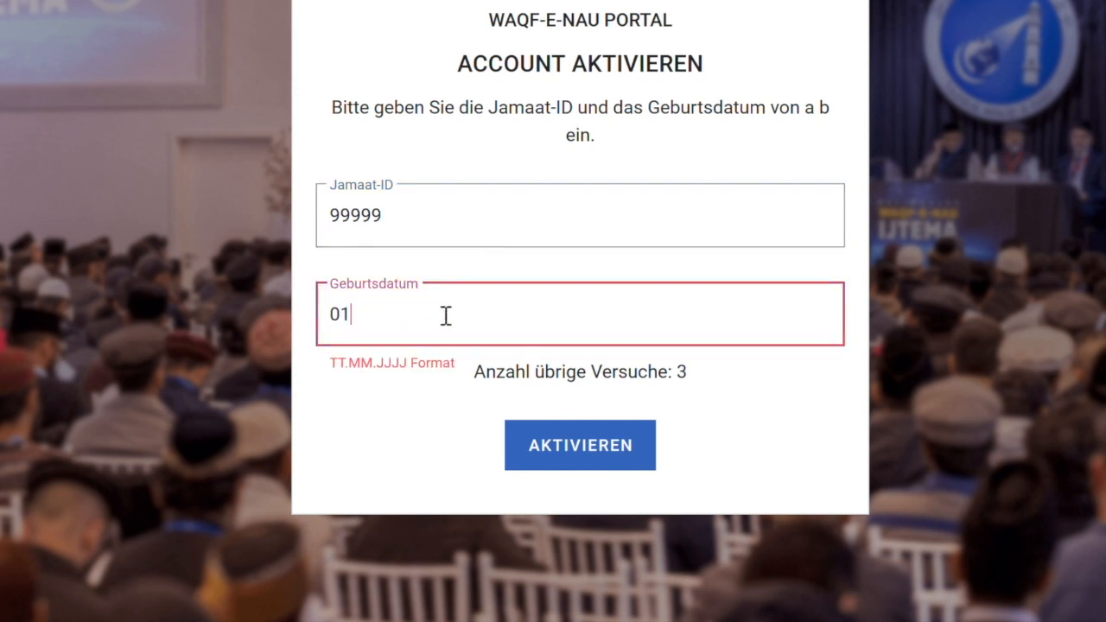
Enter the member's birth date in TT.MM.JJJJ format and activate the account.
type("1.2000")
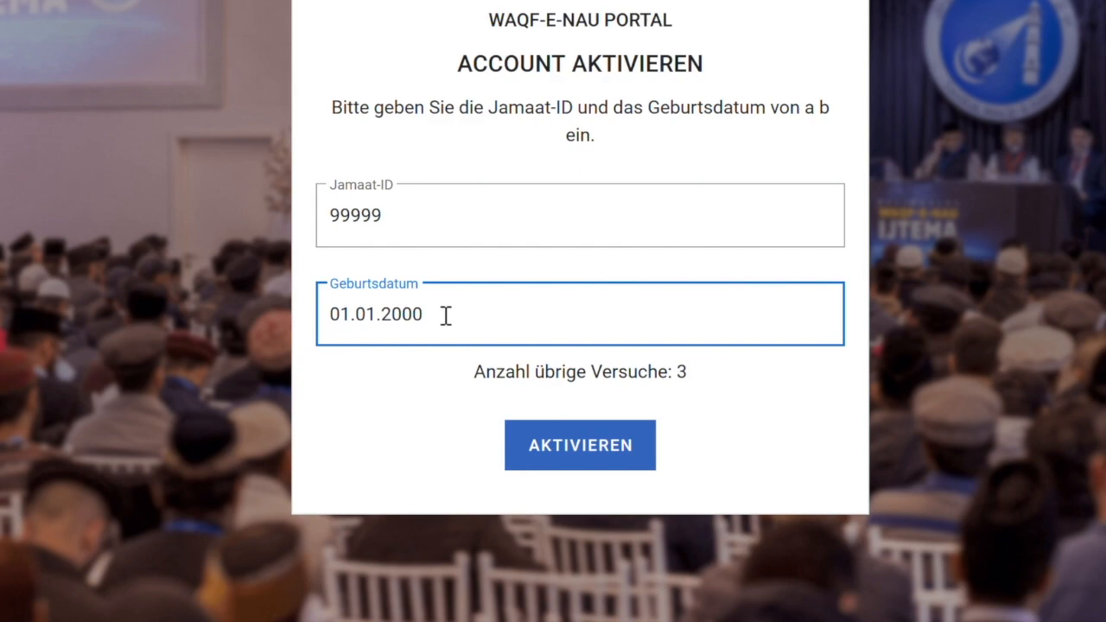
left_click(651, 441)
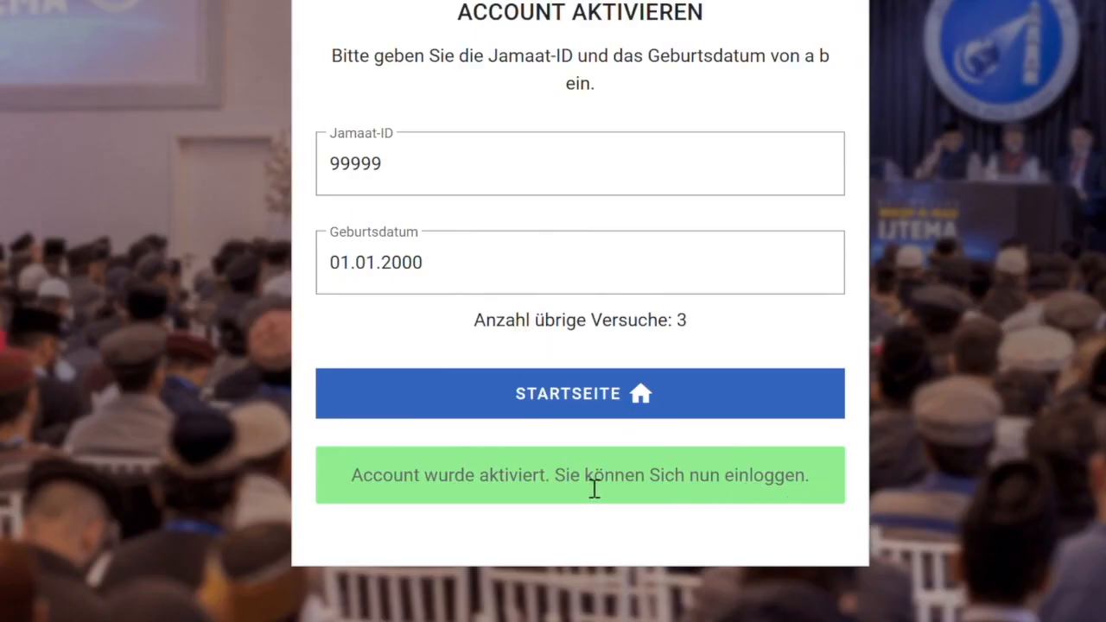
Sign in with the corrected account e-mail and password, then open the registered person's card.
left_click(553, 408)
left_click(449, 383)
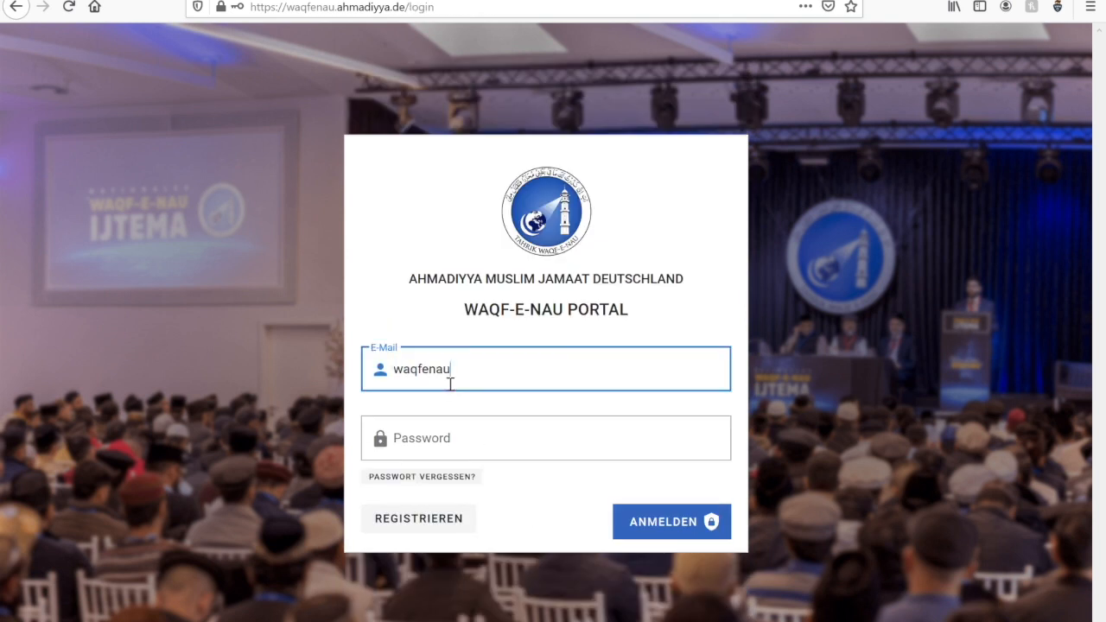
left_click(449, 439)
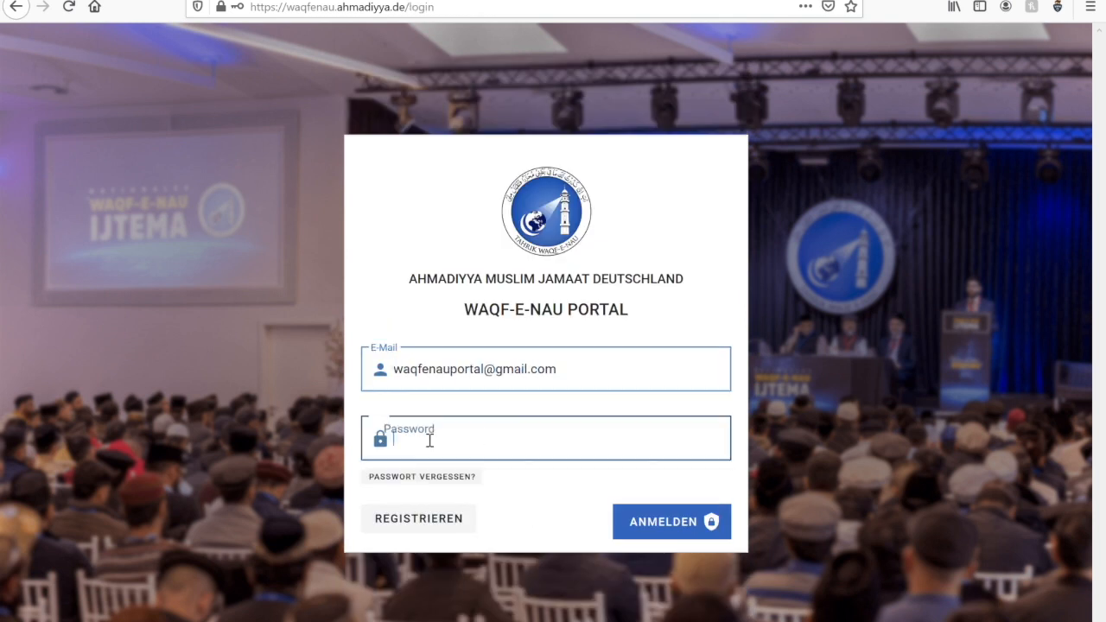
type("***********")
left_click(640, 524)
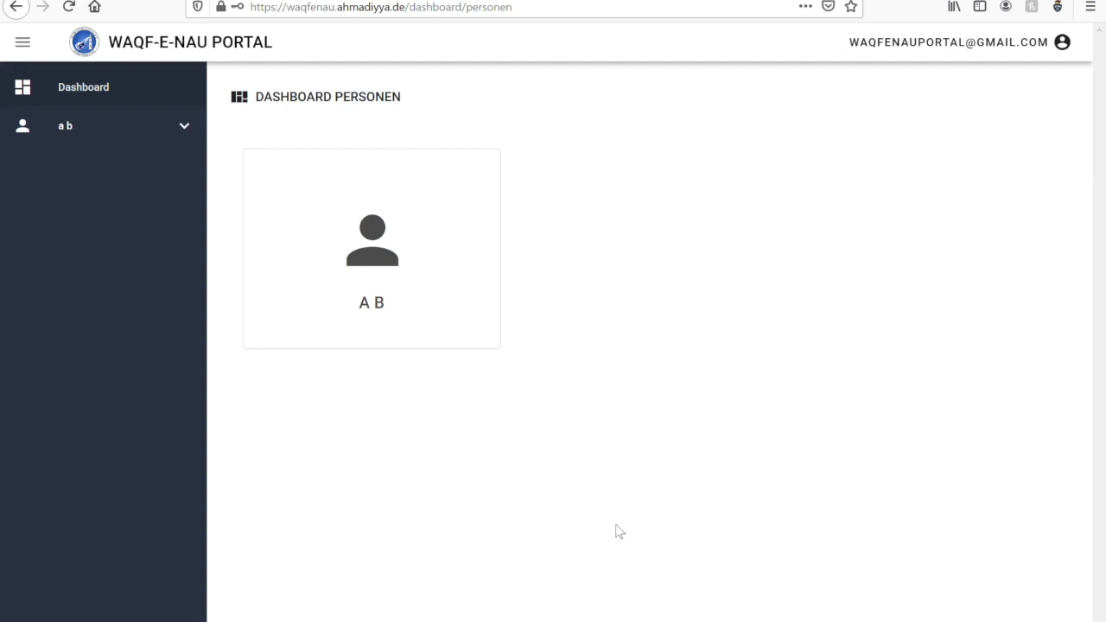
left_click(323, 237)
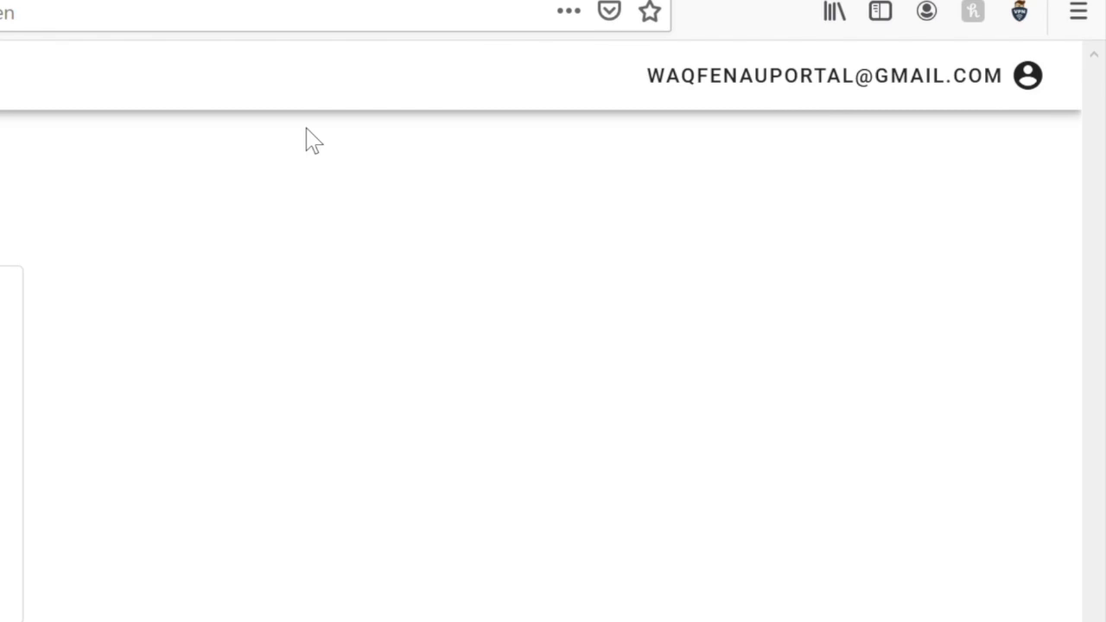
Open the account settings and look through the password change section.
left_click(815, 92)
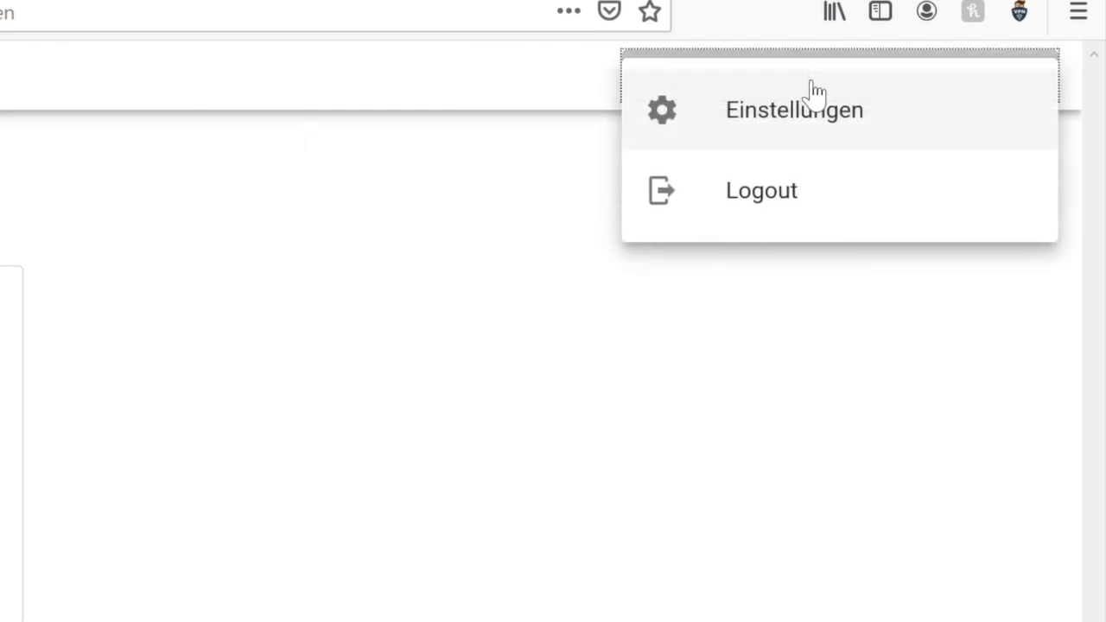
left_click(725, 130)
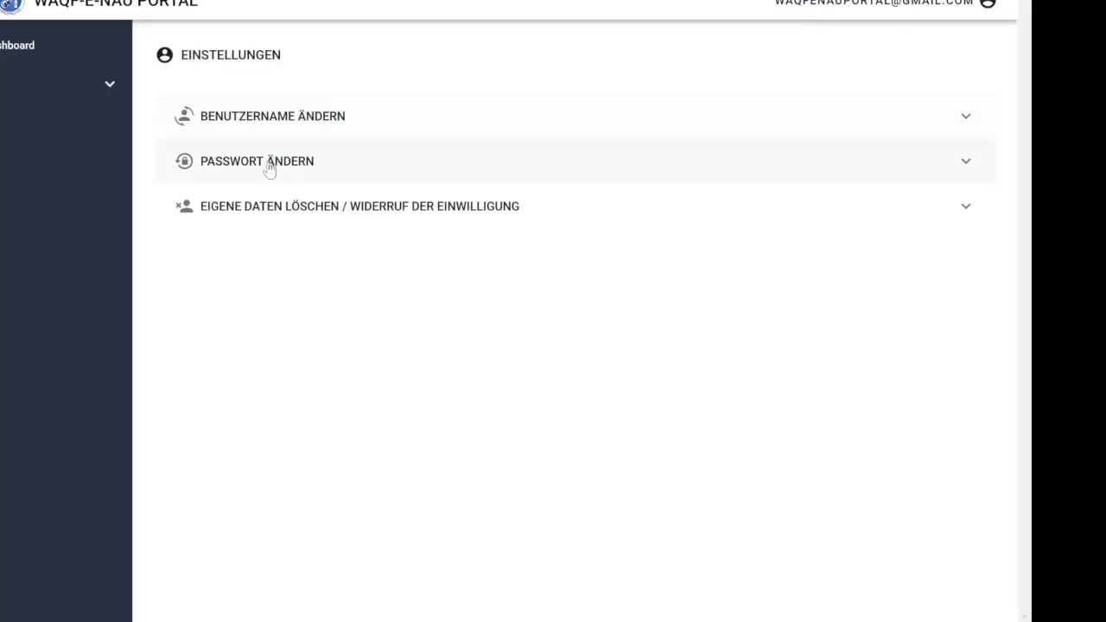
left_click(269, 168)
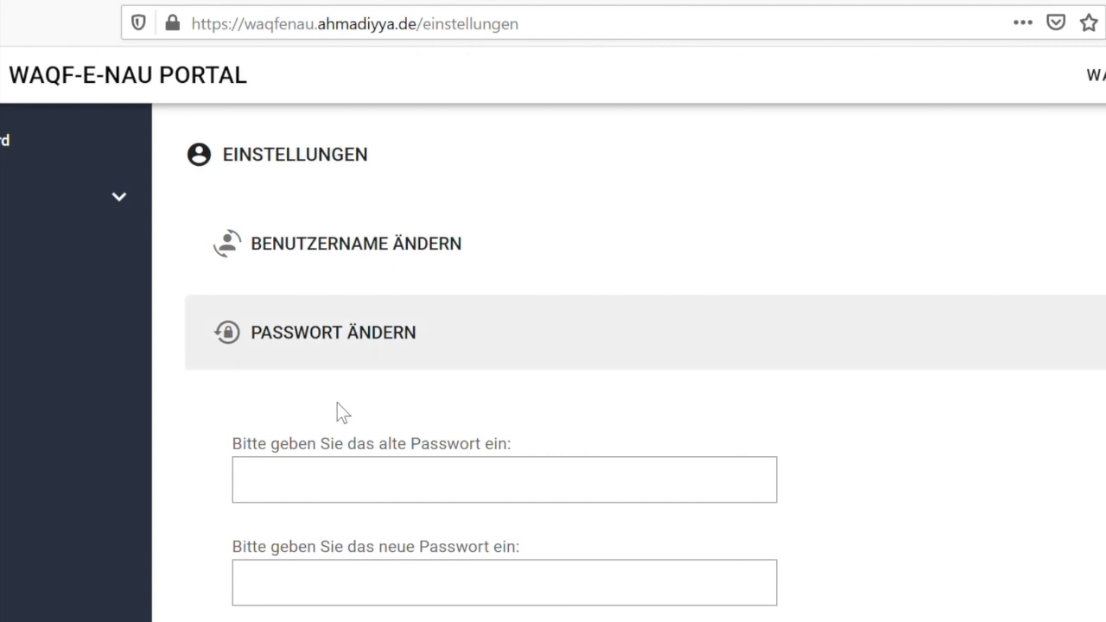
left_click(345, 481)
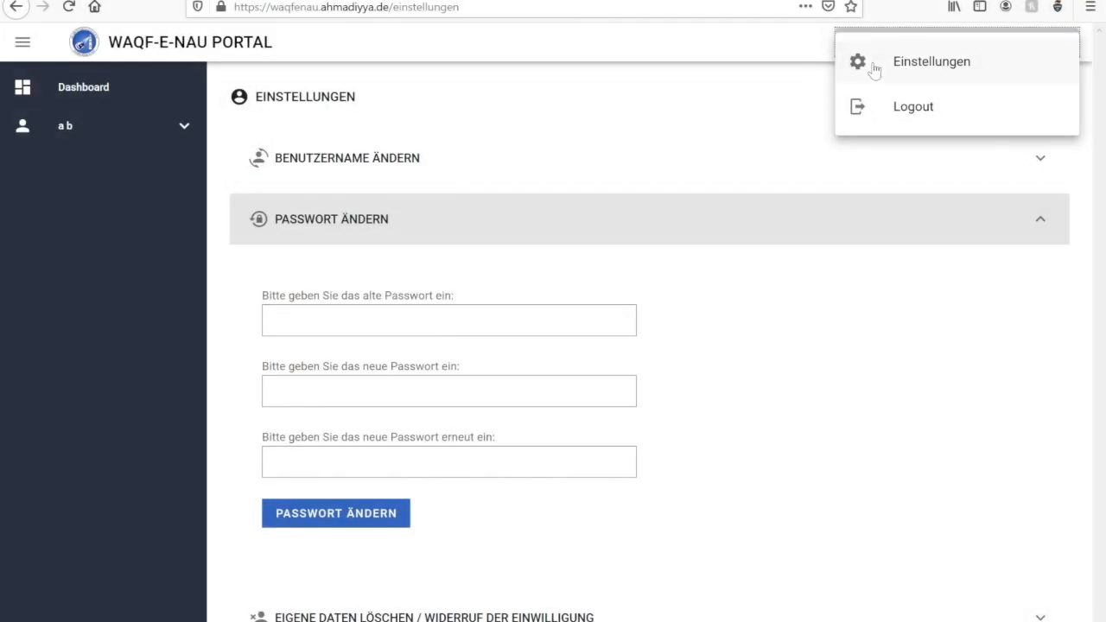
left_click(868, 65)
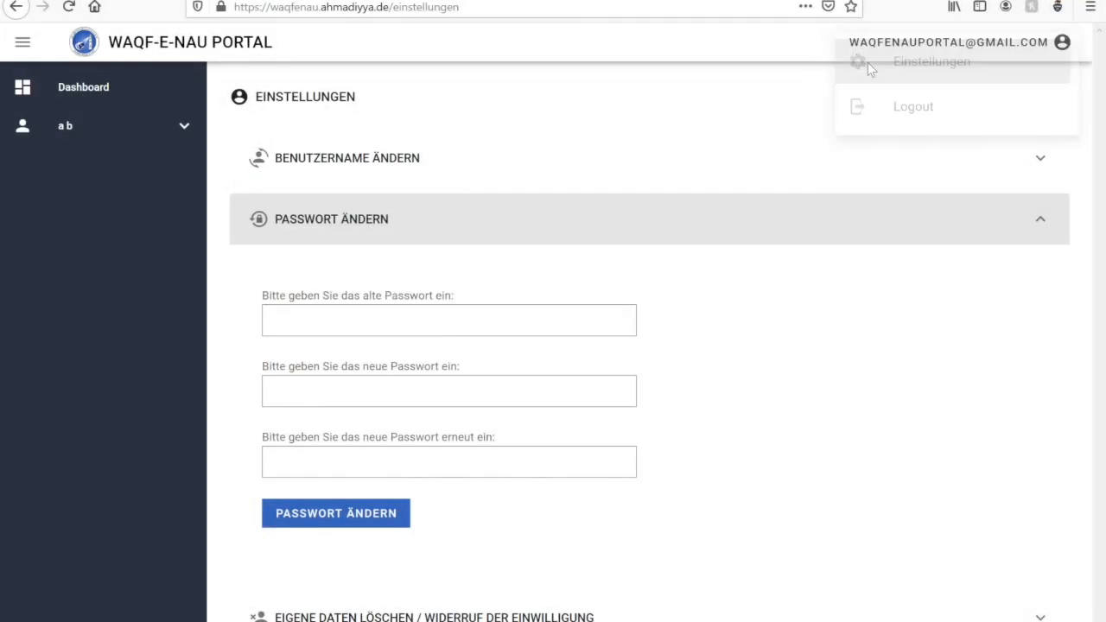
left_click(383, 217)
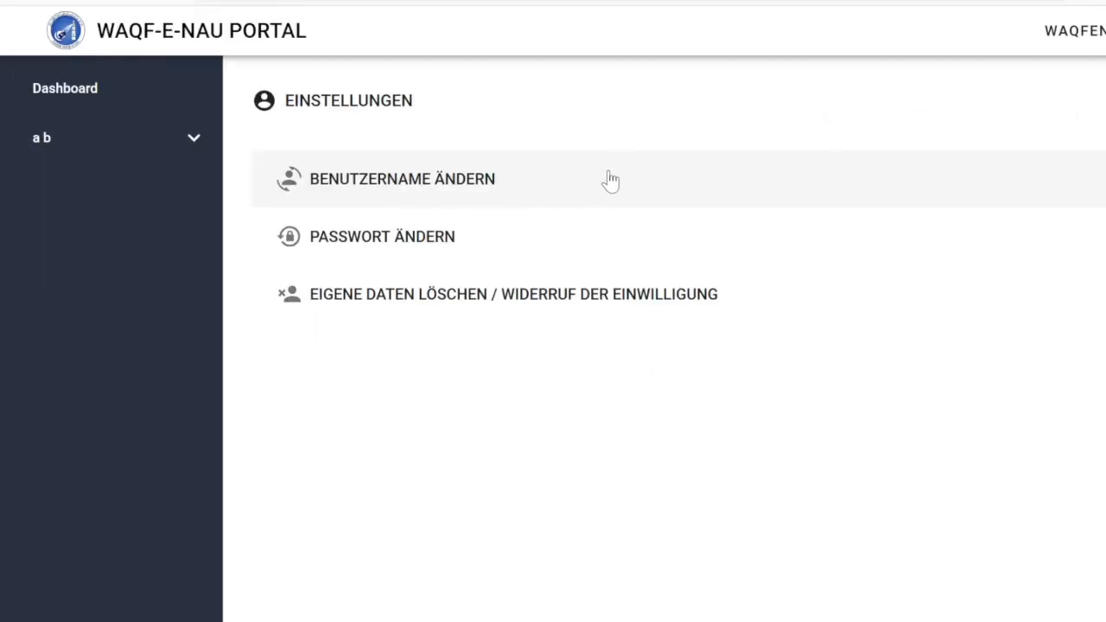
Browse the username-change and delete-data sections, then open the Tajneed form from the person's card.
left_click(435, 180)
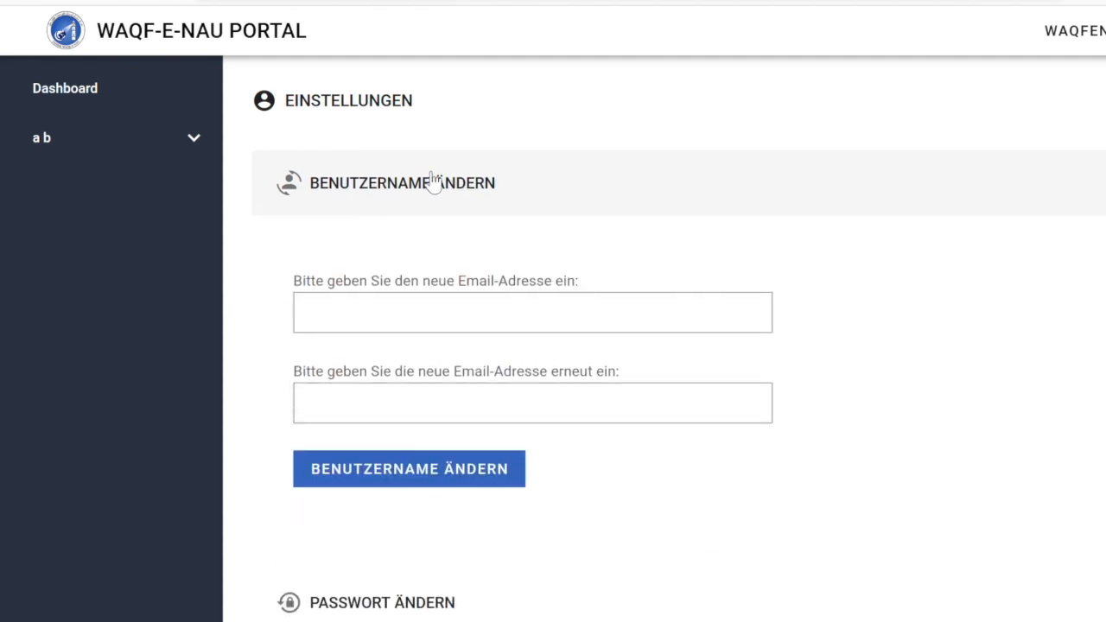
left_click(450, 312)
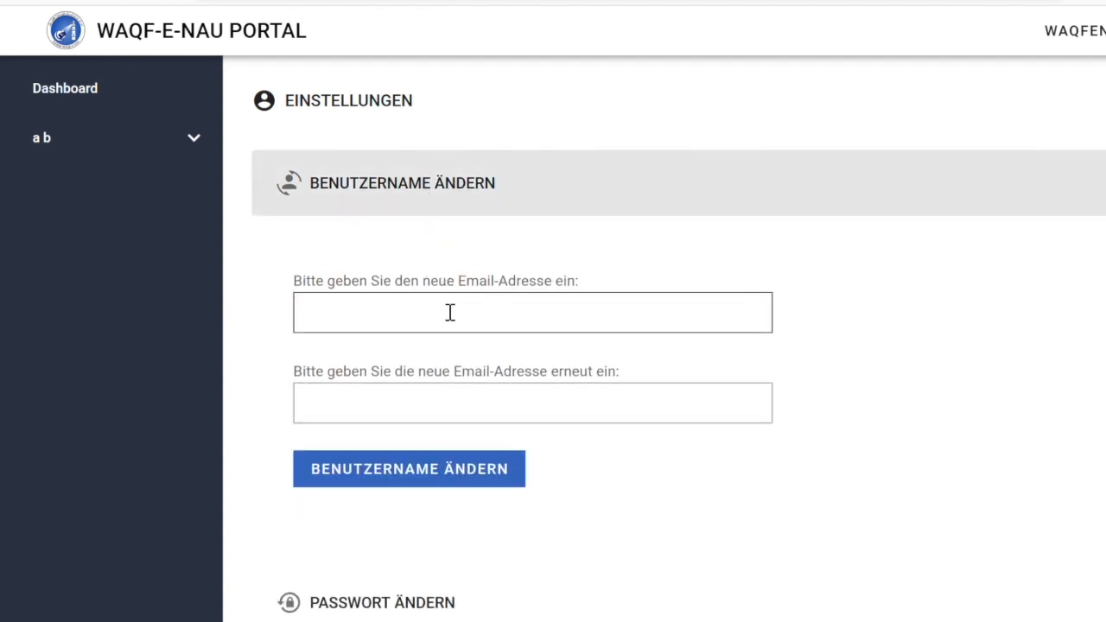
left_click(457, 391)
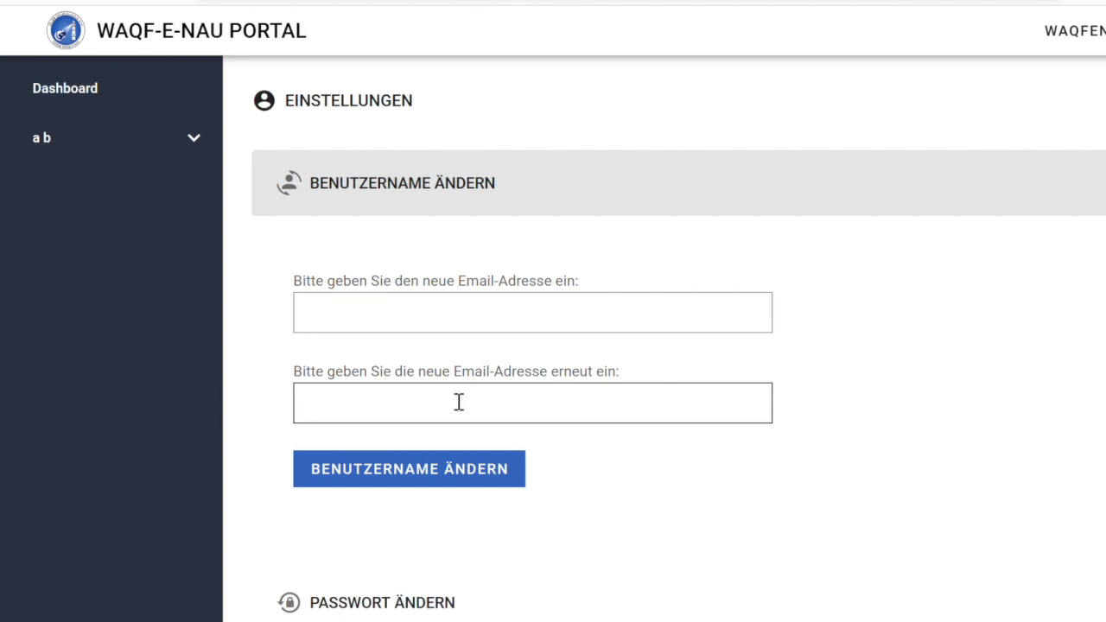
left_click(435, 212)
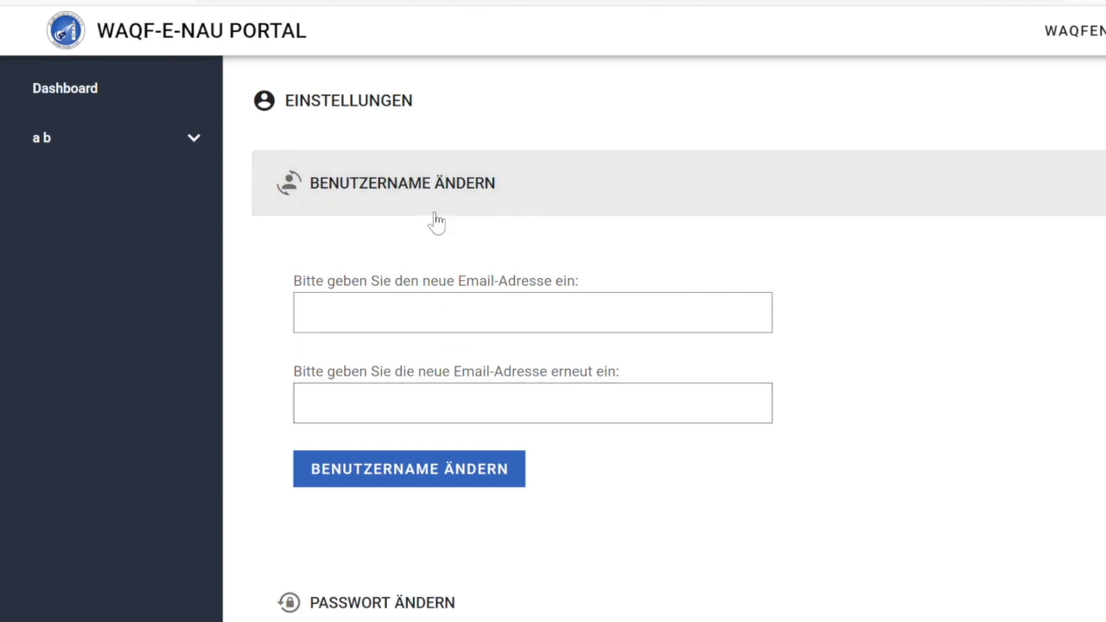
left_click(423, 309)
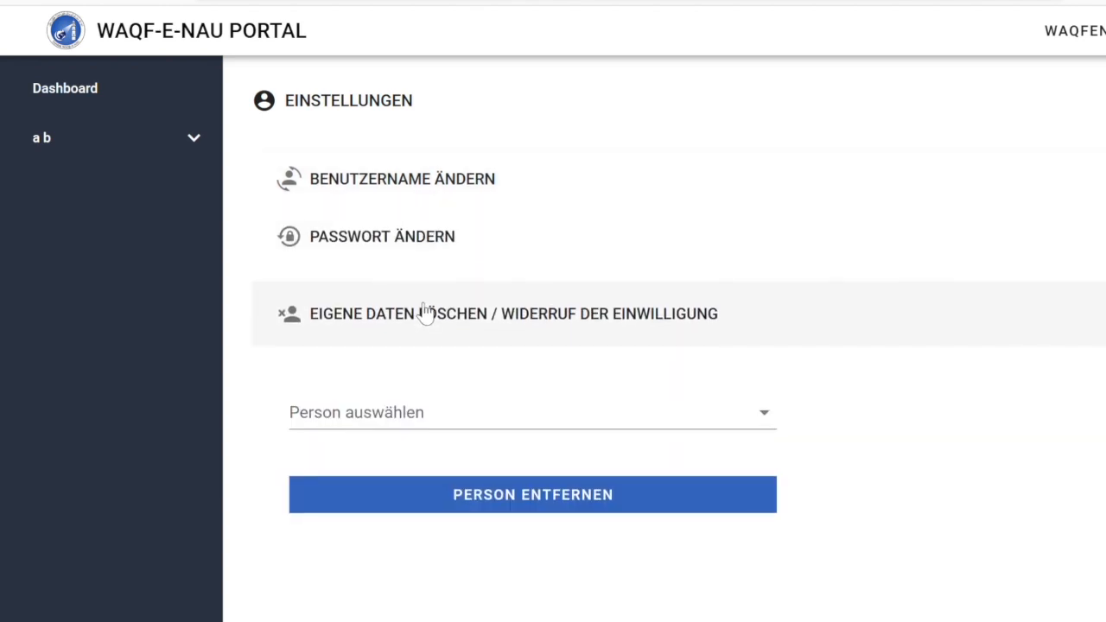
left_click(777, 420)
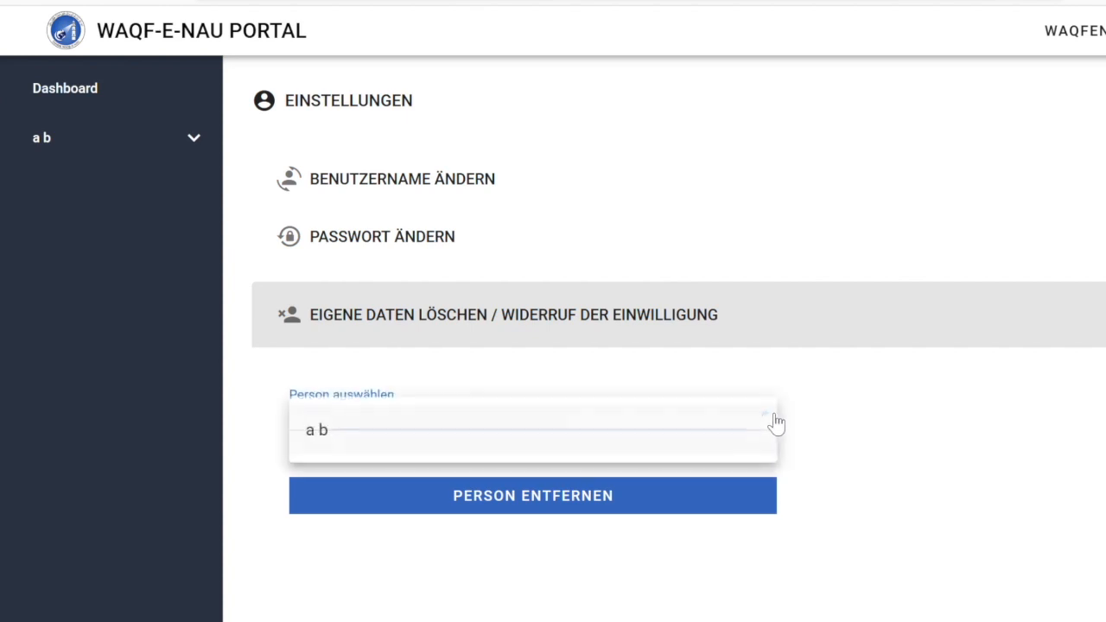
left_click(572, 455)
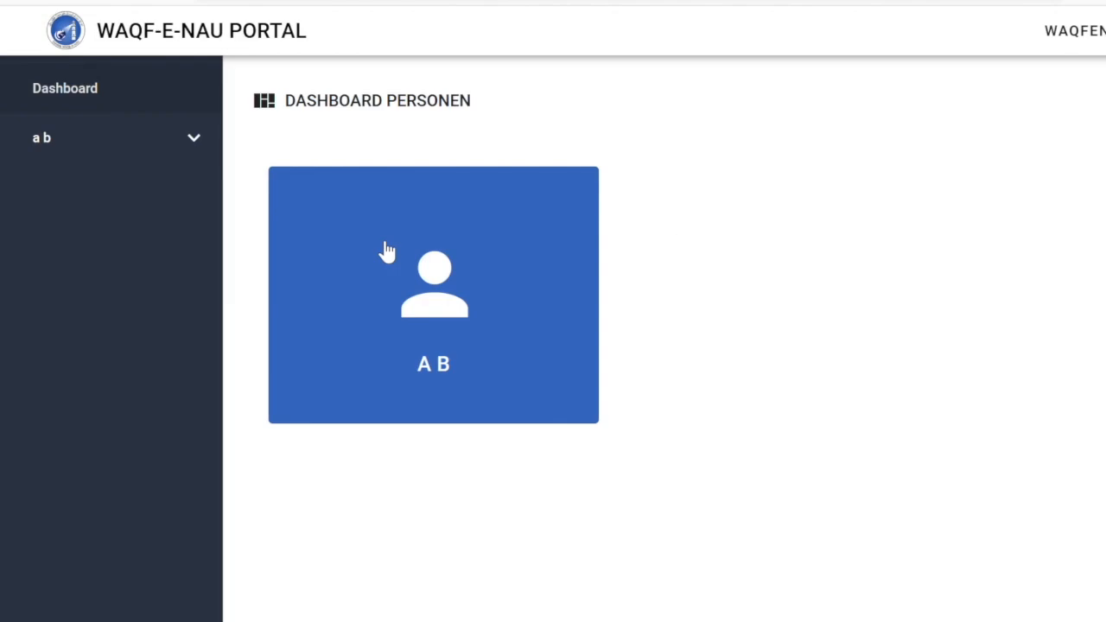
left_click(380, 248)
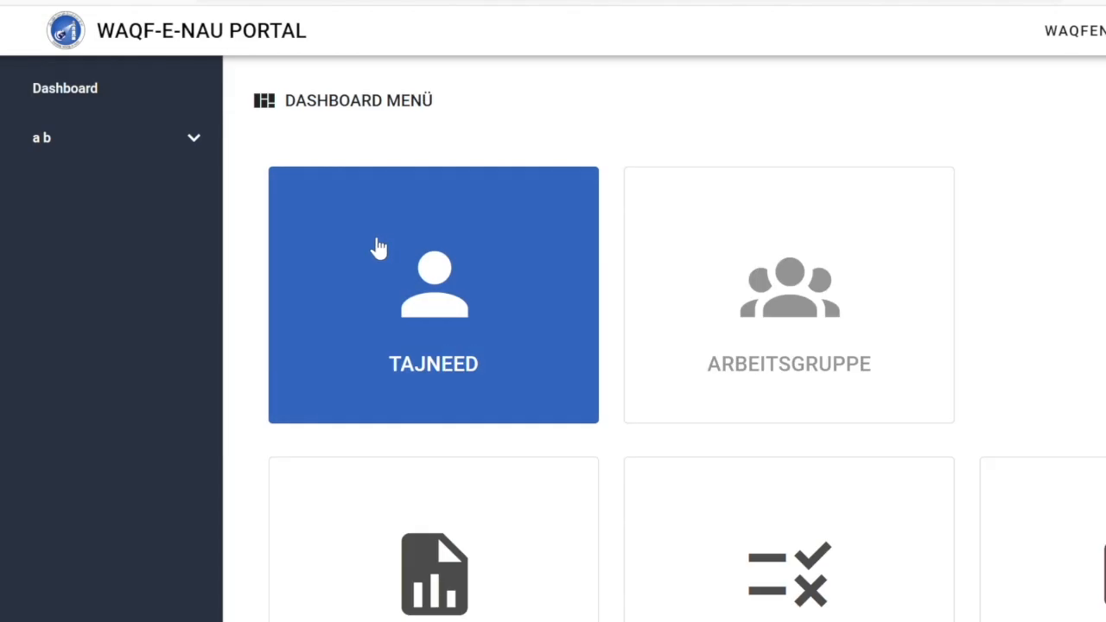
left_click(425, 356)
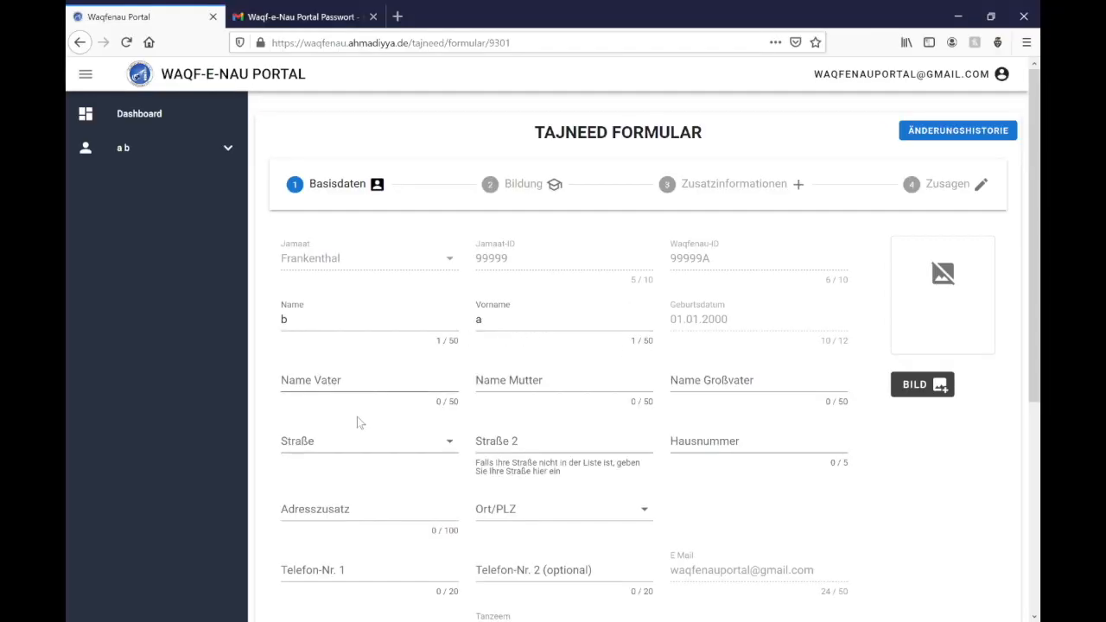
Enter the street name manually as Straße 2 after the street list has no match, and reach Hausnummer.
left_click(362, 442)
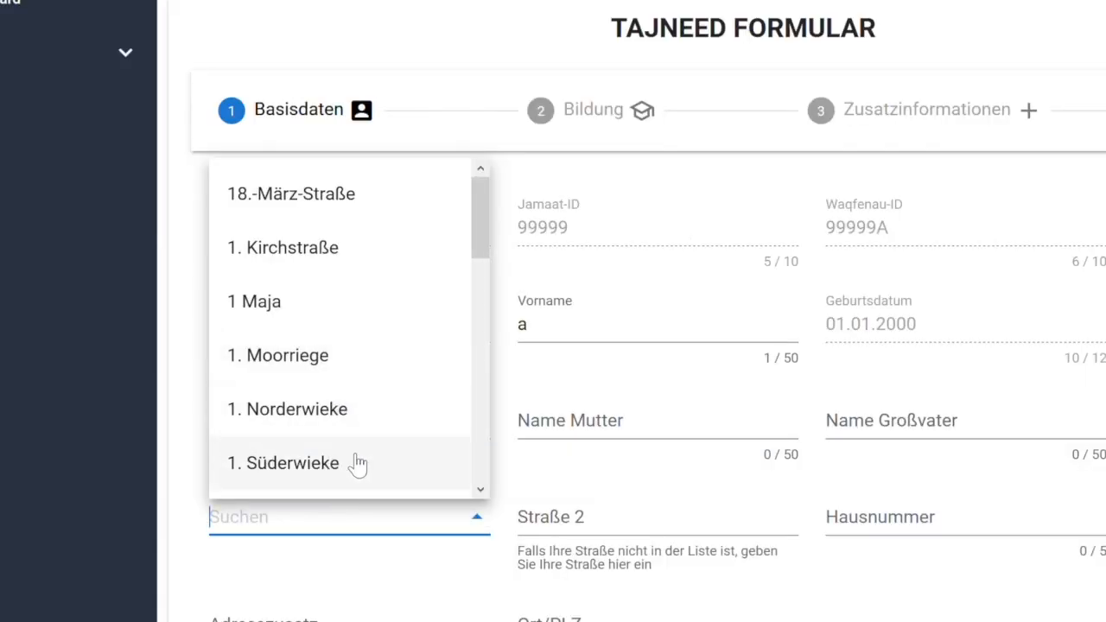
type("Waldecker")
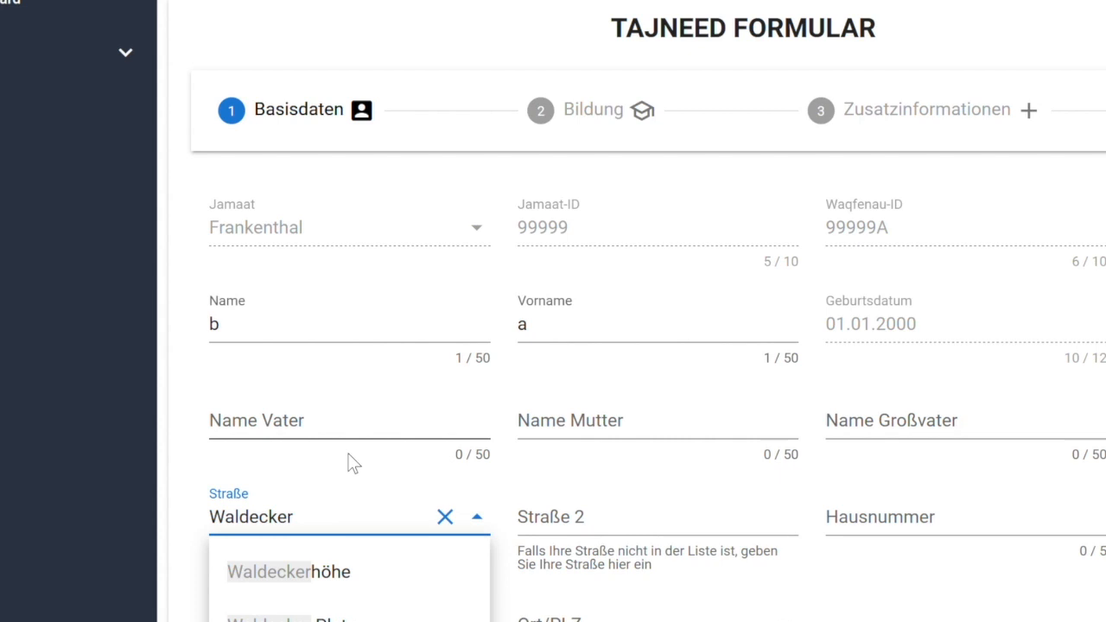
type("dorf")
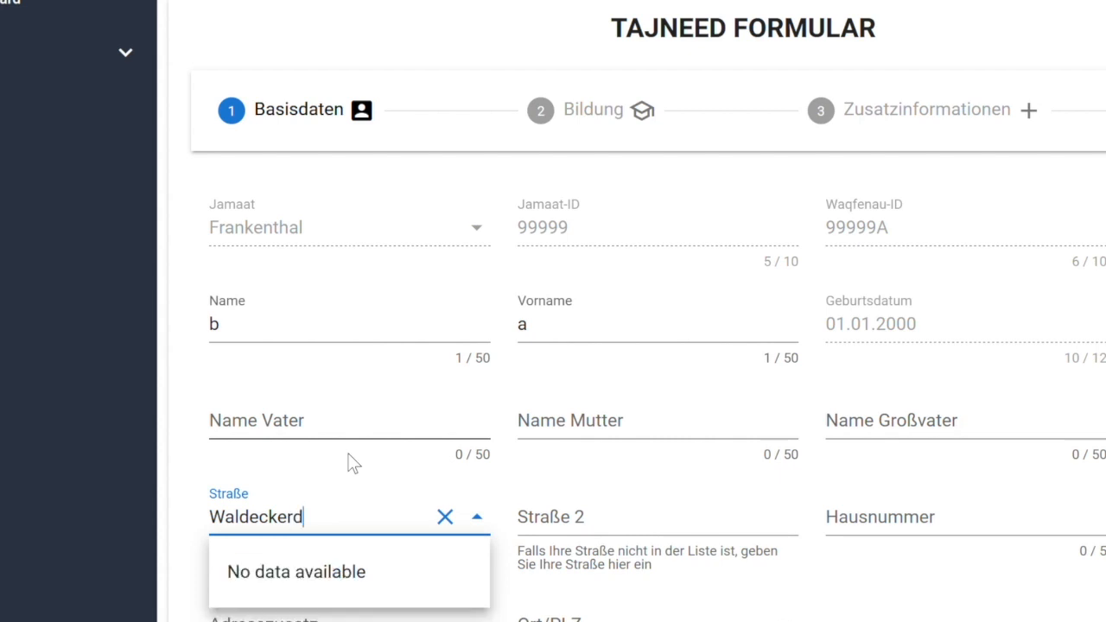
left_click(561, 531)
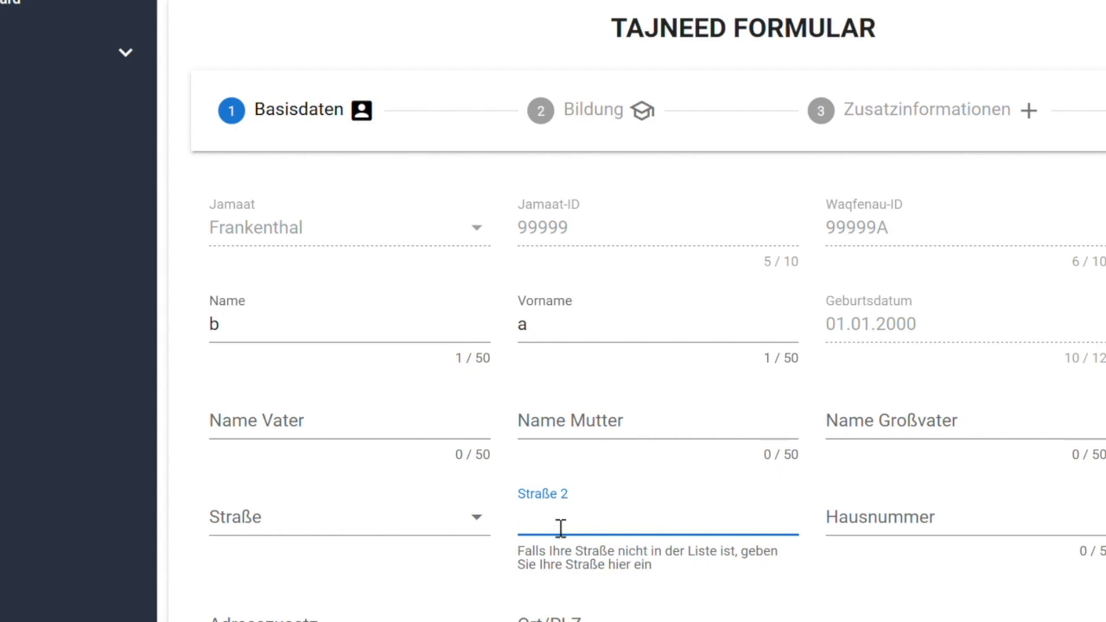
type("Waldecker")
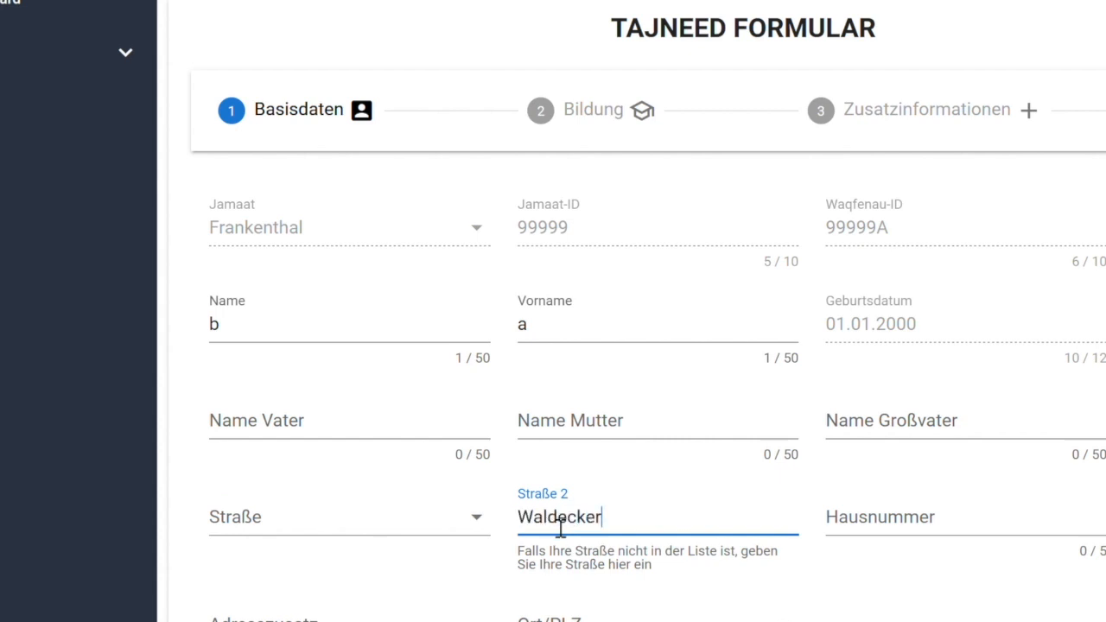
type("dorf")
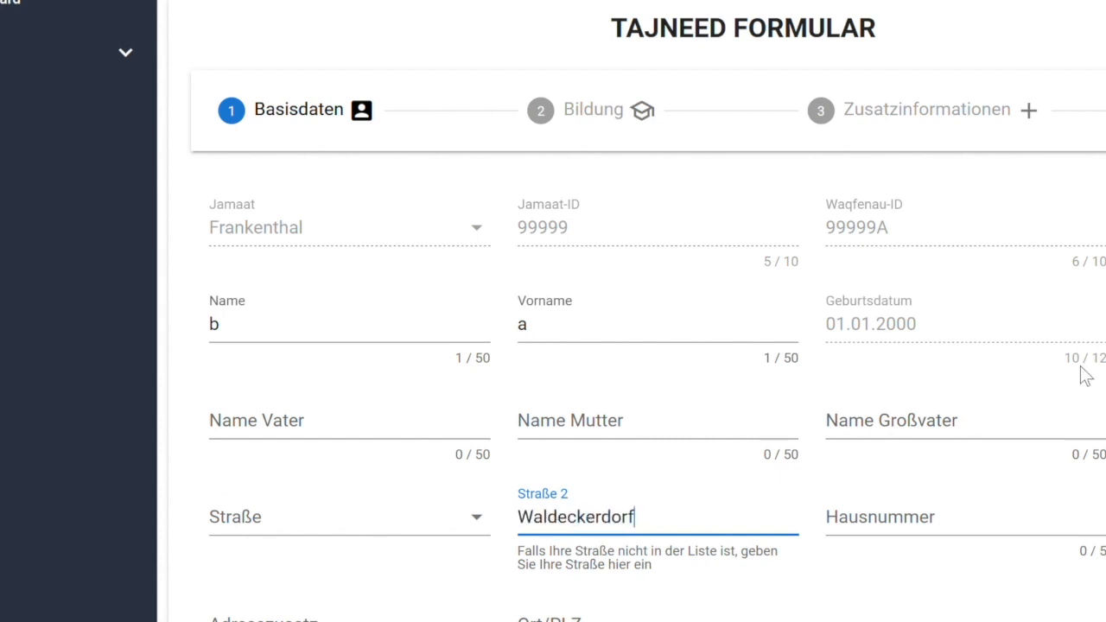
left_click(909, 522)
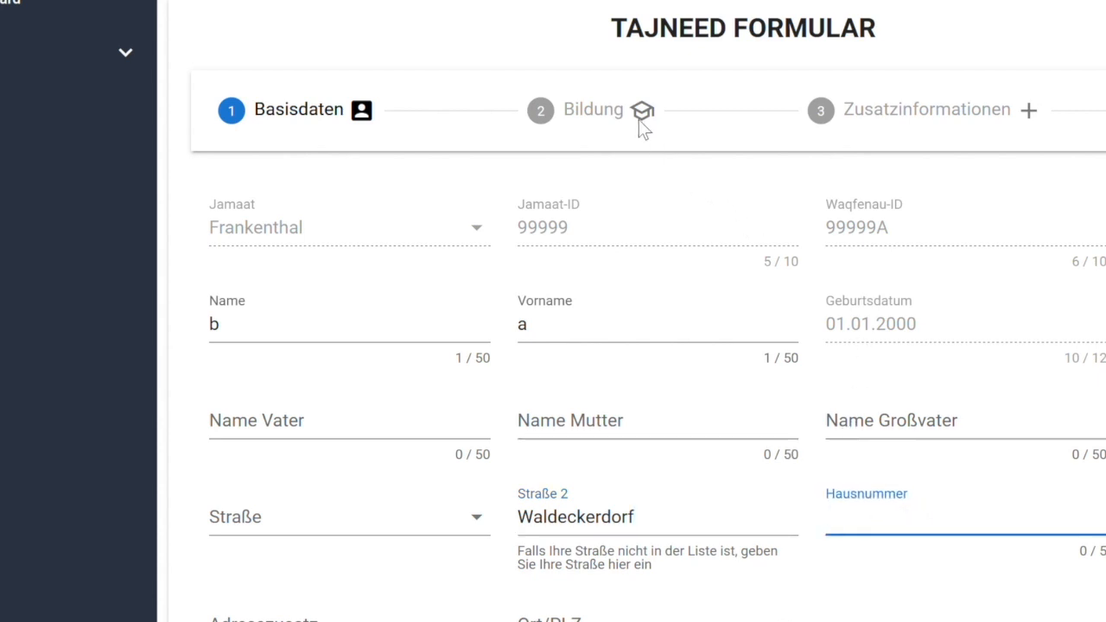
left_click_drag(563, 111, 659, 114)
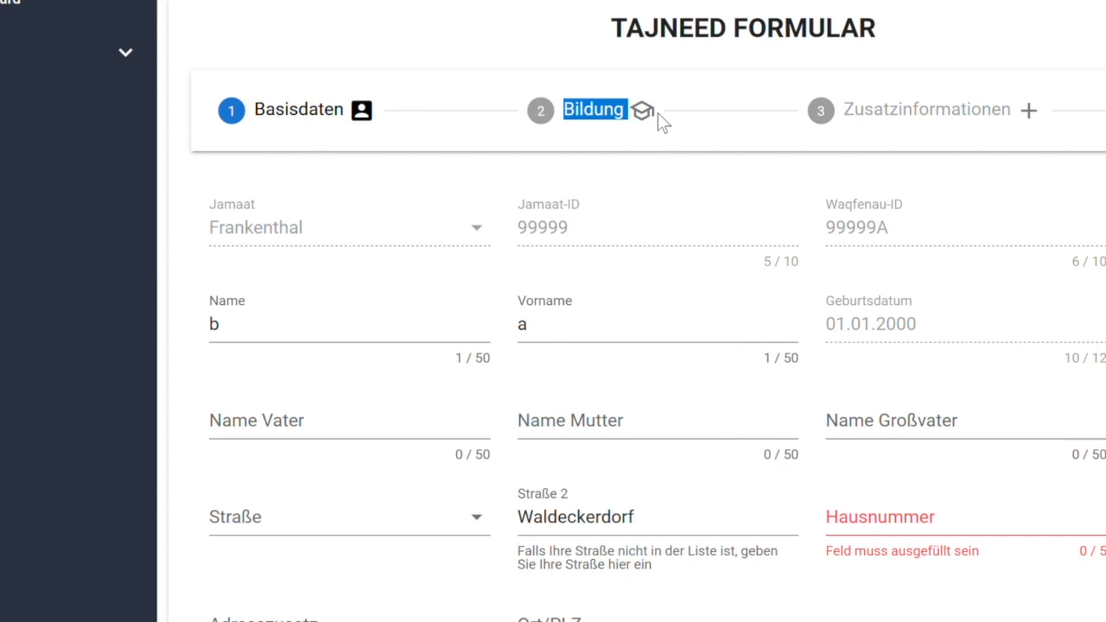
On the Bildung step, try Absolvent as the status with Schule as last qualification.
left_click(658, 121)
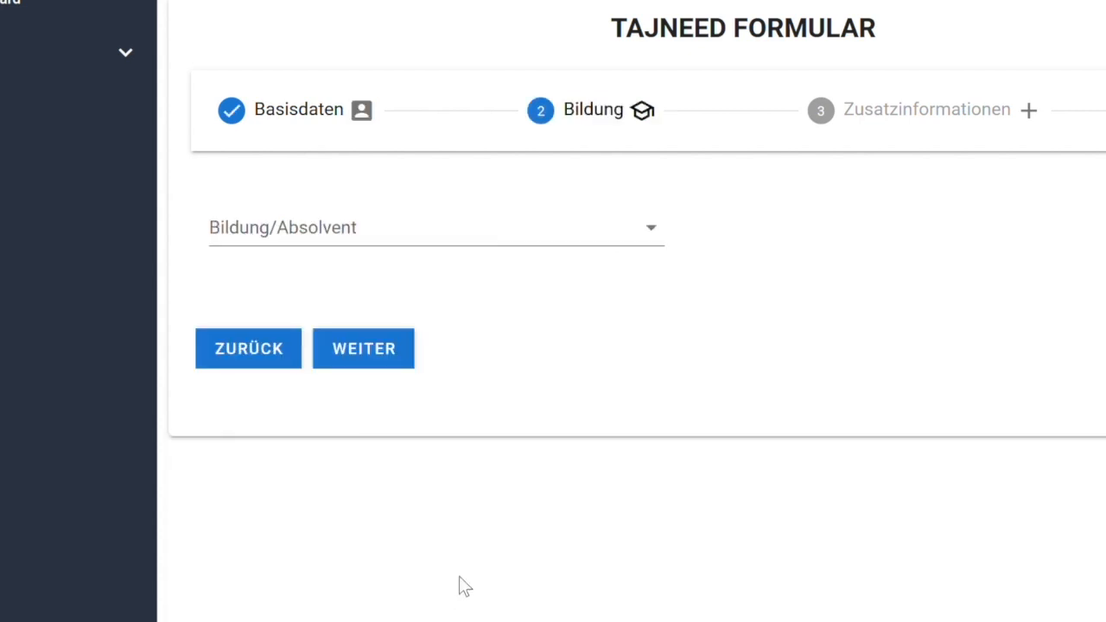
left_click(654, 242)
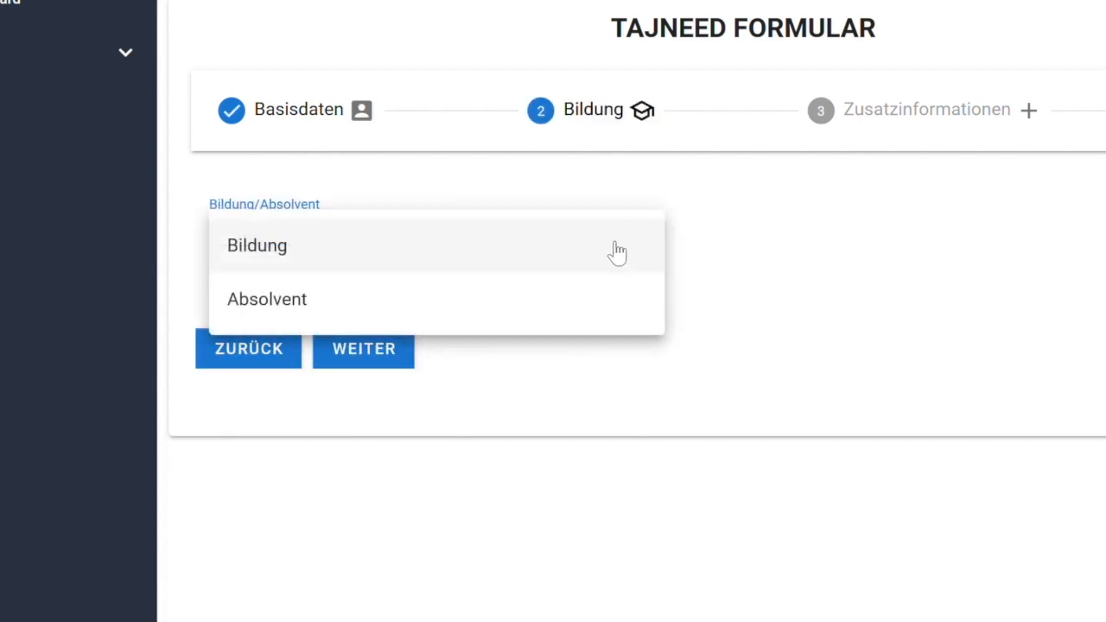
left_click(546, 267)
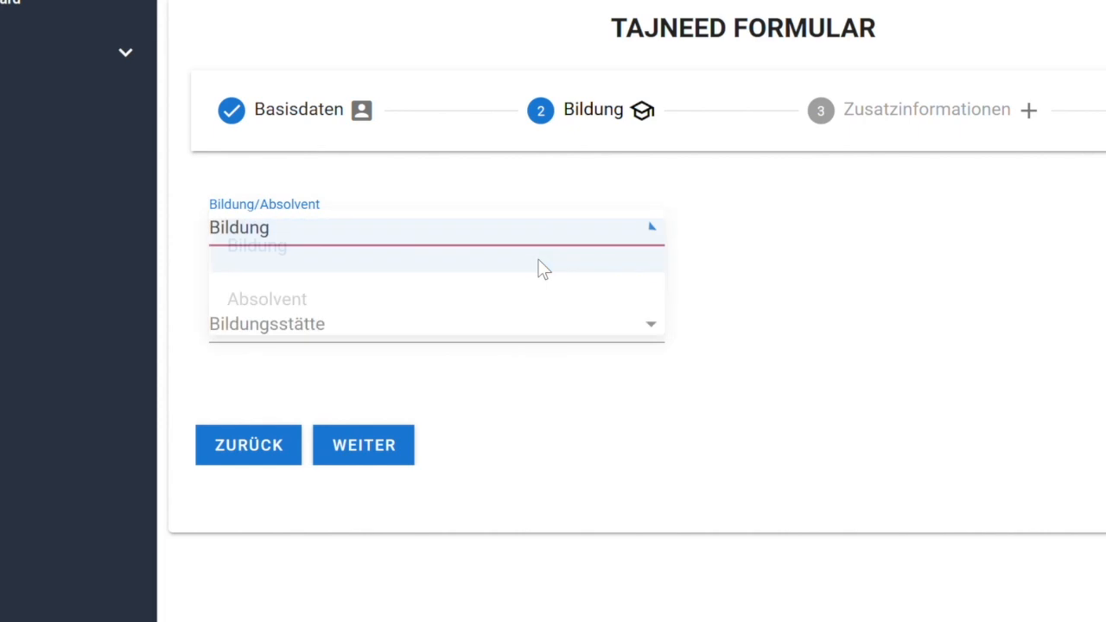
left_click(560, 256)
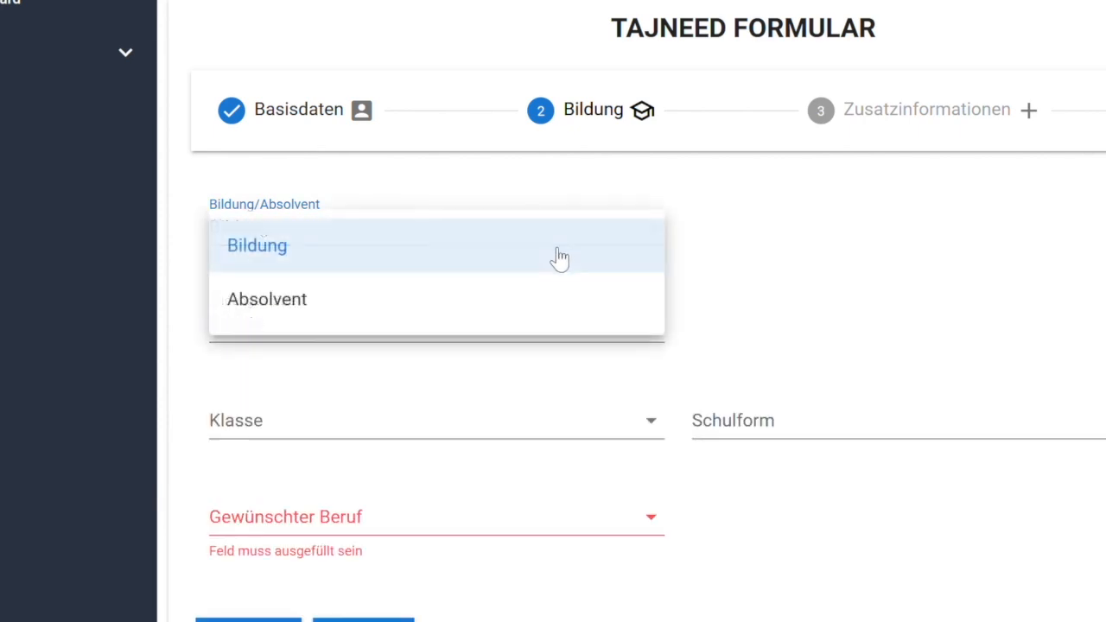
left_click(509, 320)
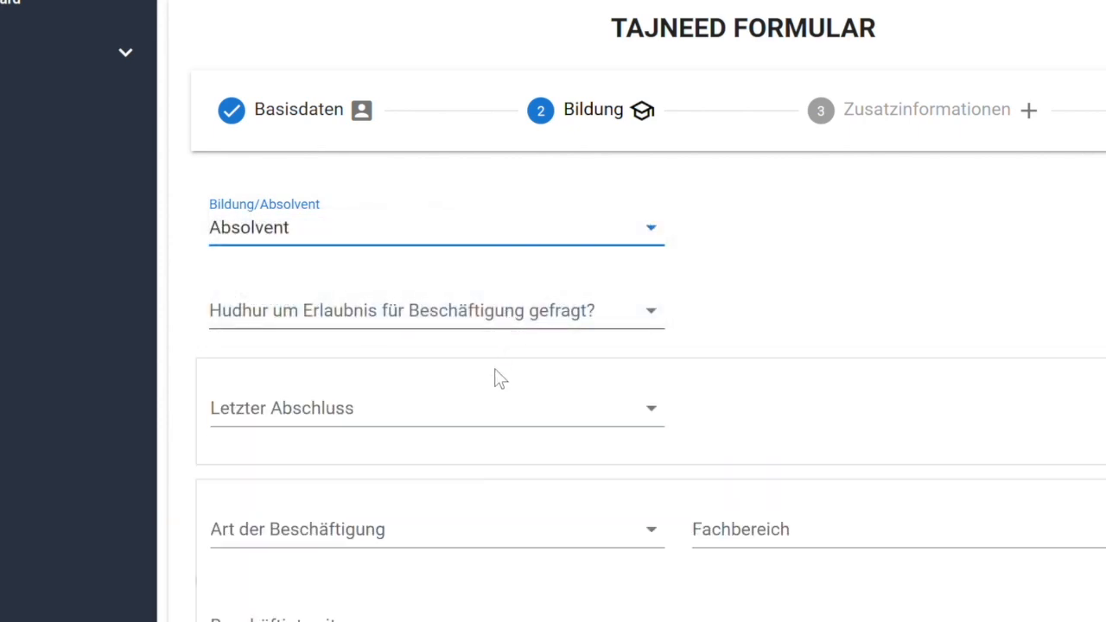
left_click(520, 415)
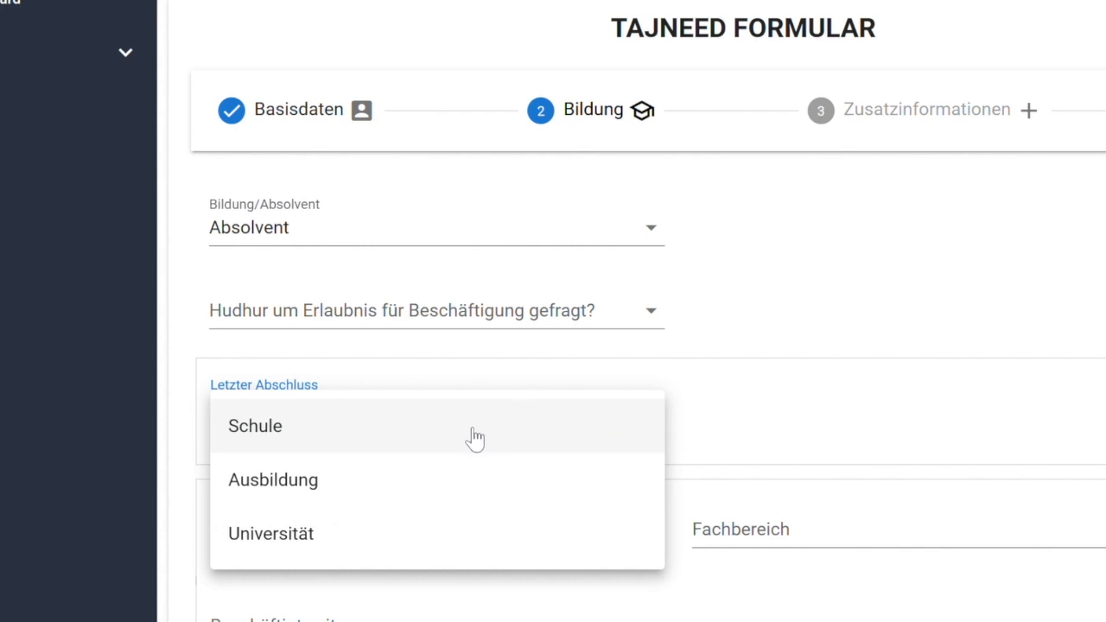
left_click(385, 445)
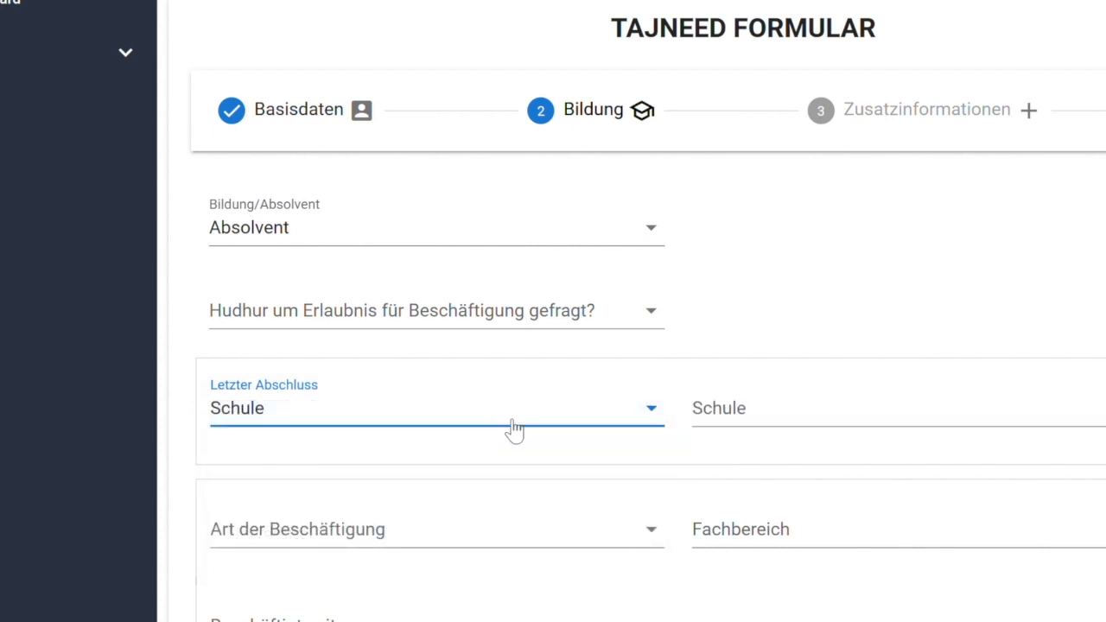
Switch the status back to Bildung with Schule as Bildungsstätte, and browse the desired professions.
left_click(651, 230)
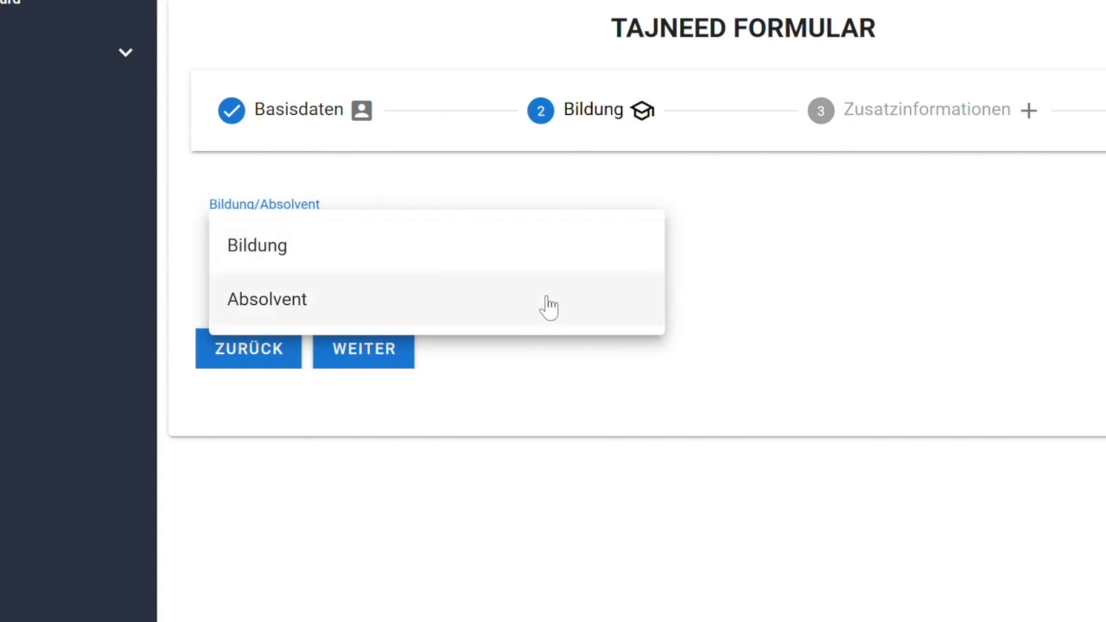
left_click(548, 270)
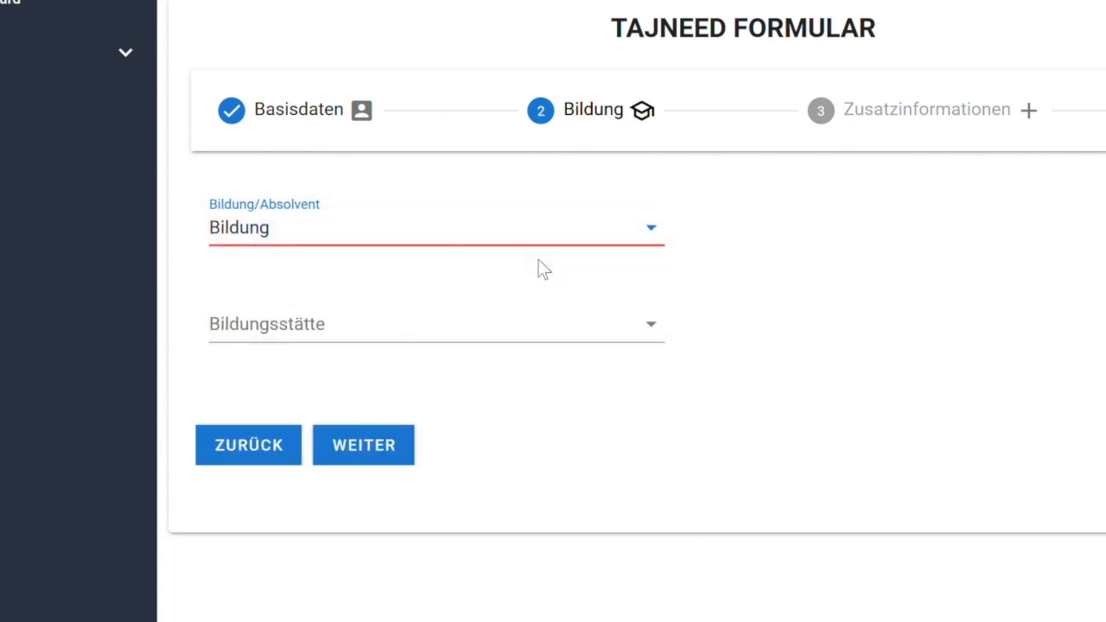
left_click(536, 324)
left_click(471, 363)
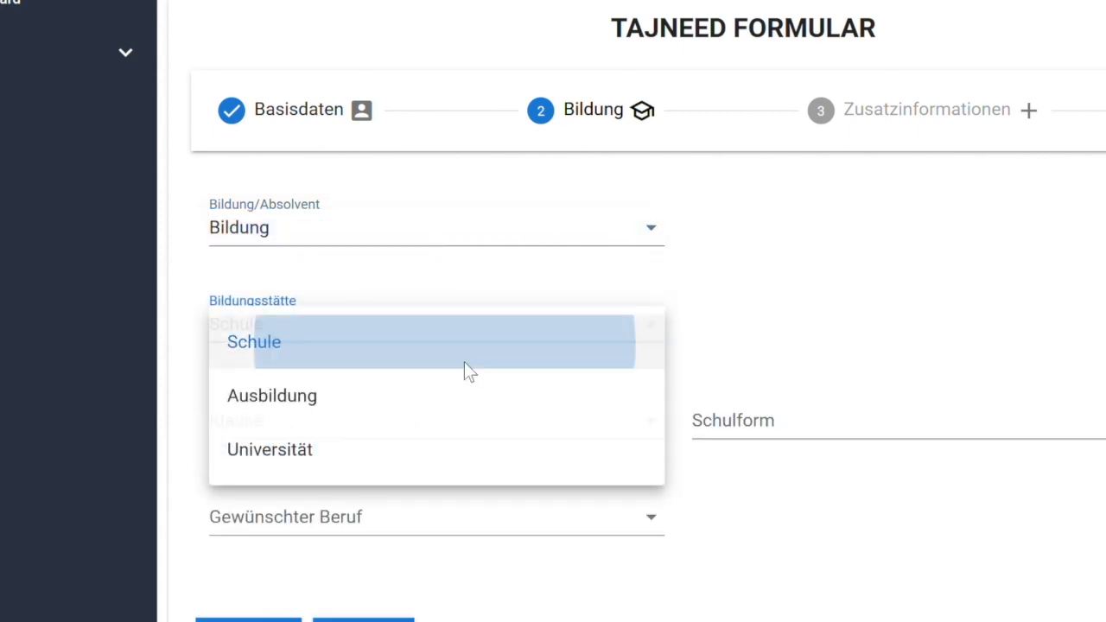
left_click(366, 536)
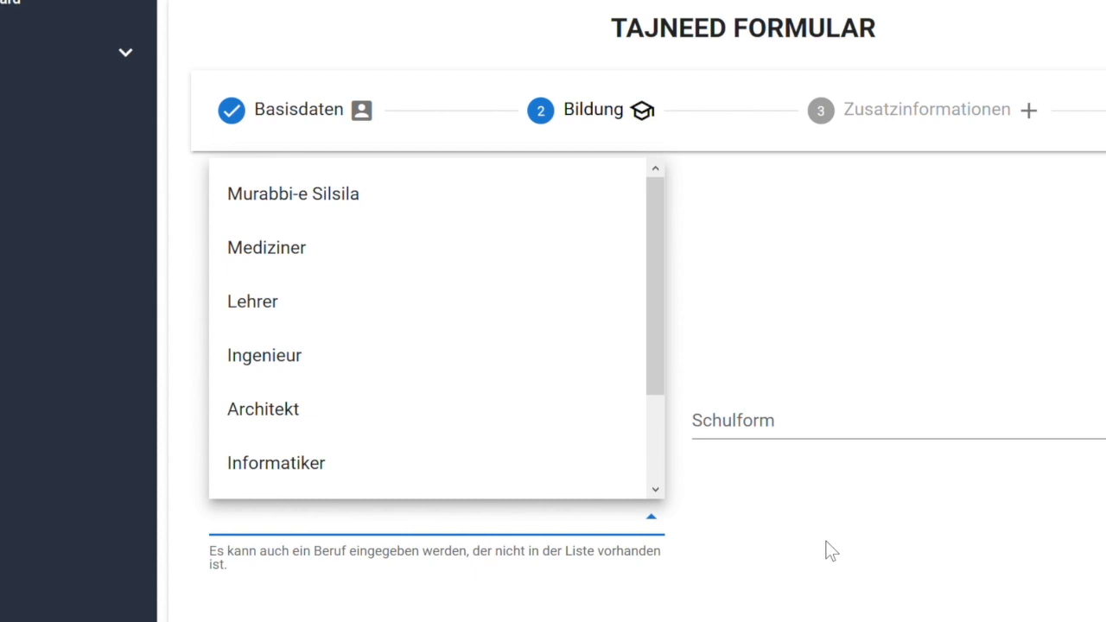
left_click(828, 551)
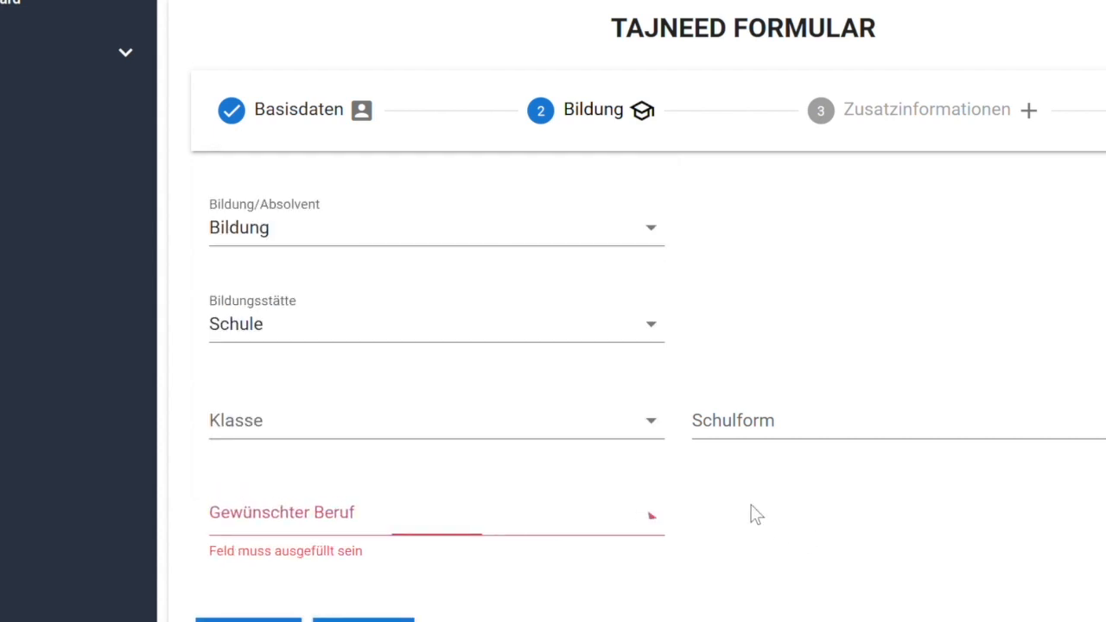
left_click(600, 246)
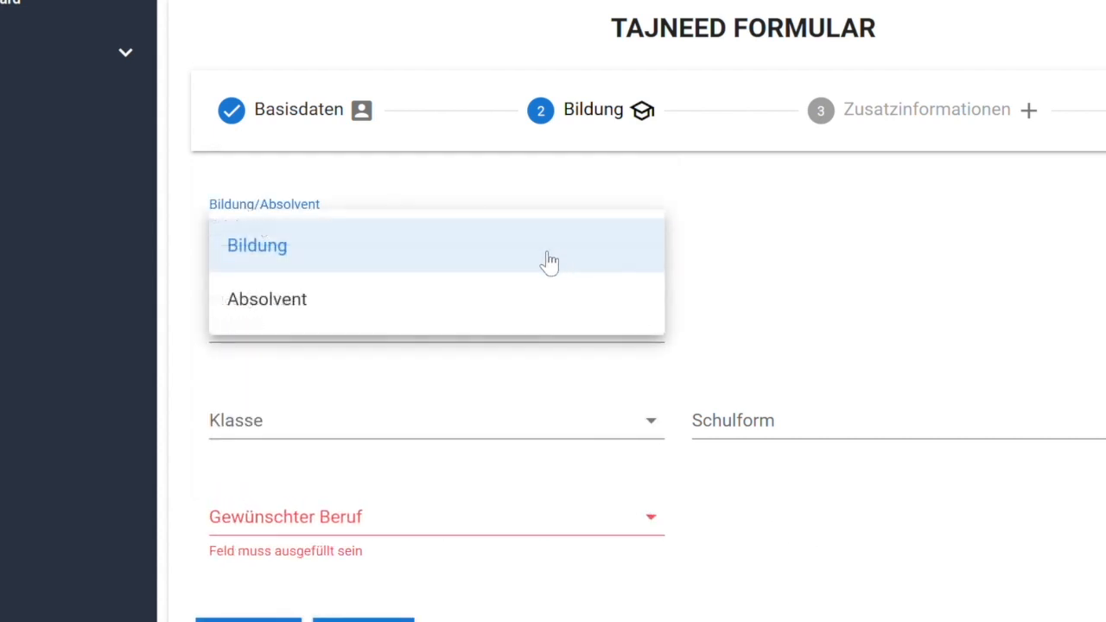
Set the status to Absolvent with Schule as last qualification and type 'FSc' as school qualification.
left_click(508, 318)
left_click(526, 414)
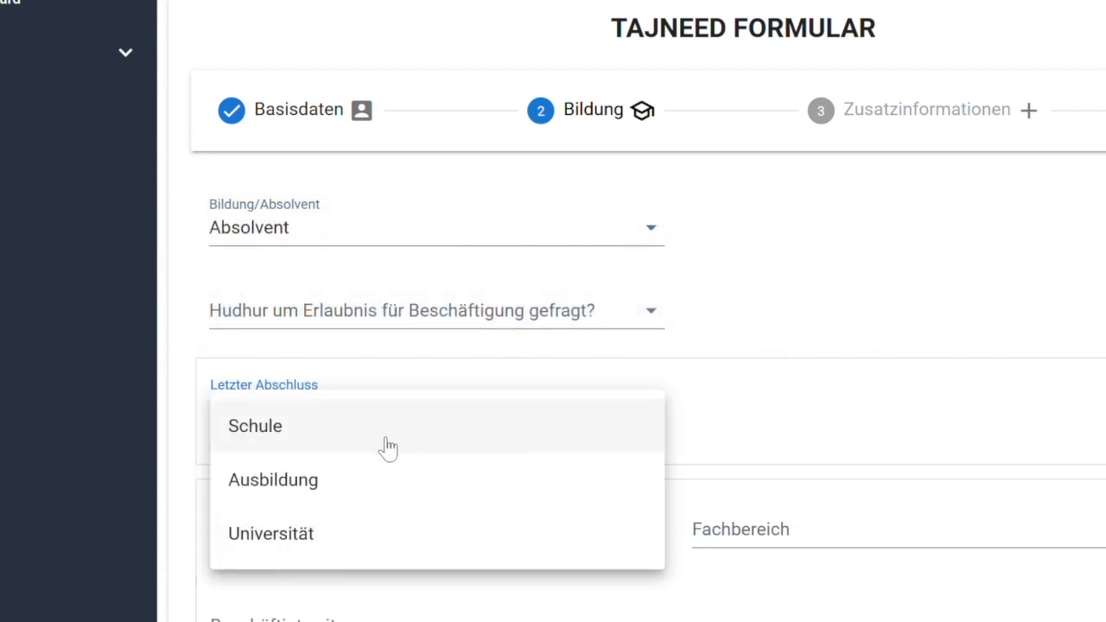
left_click(388, 447)
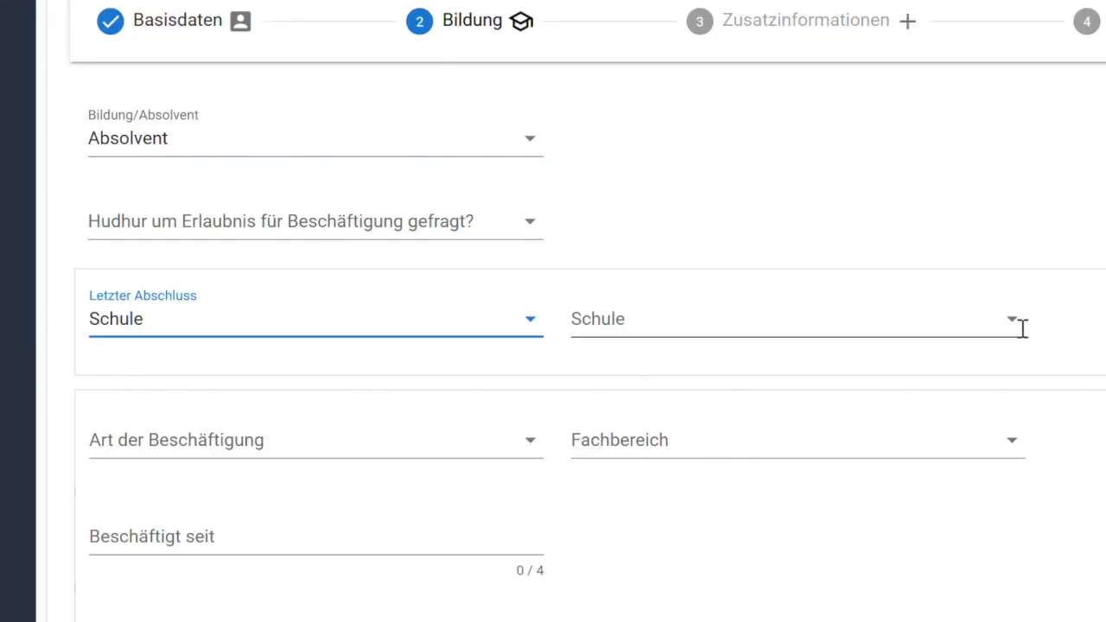
left_click(1020, 324)
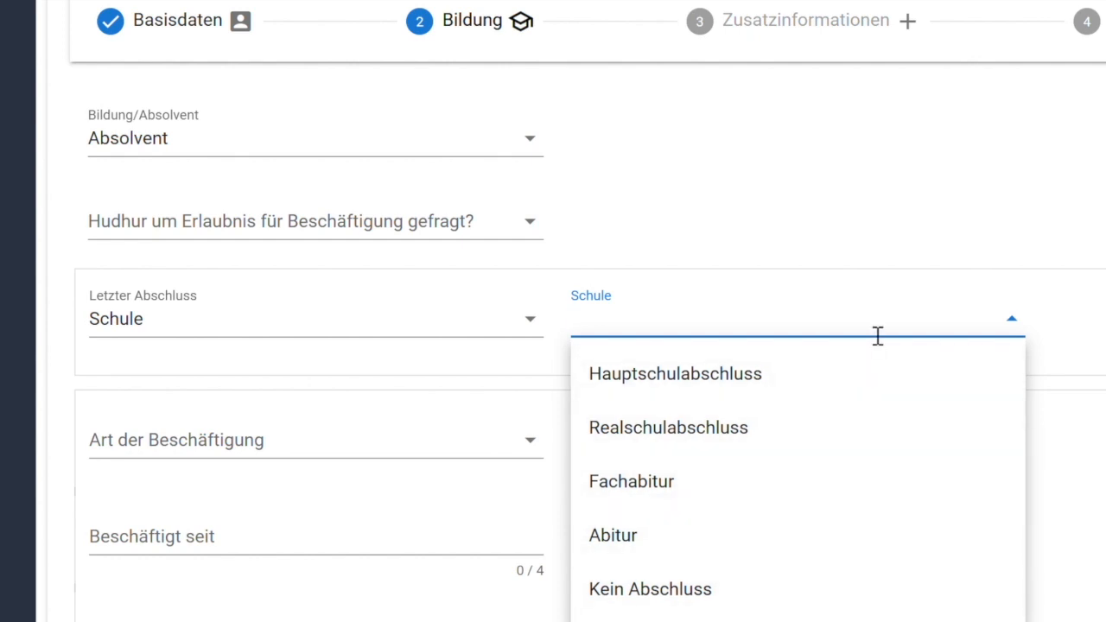
type("FSc")
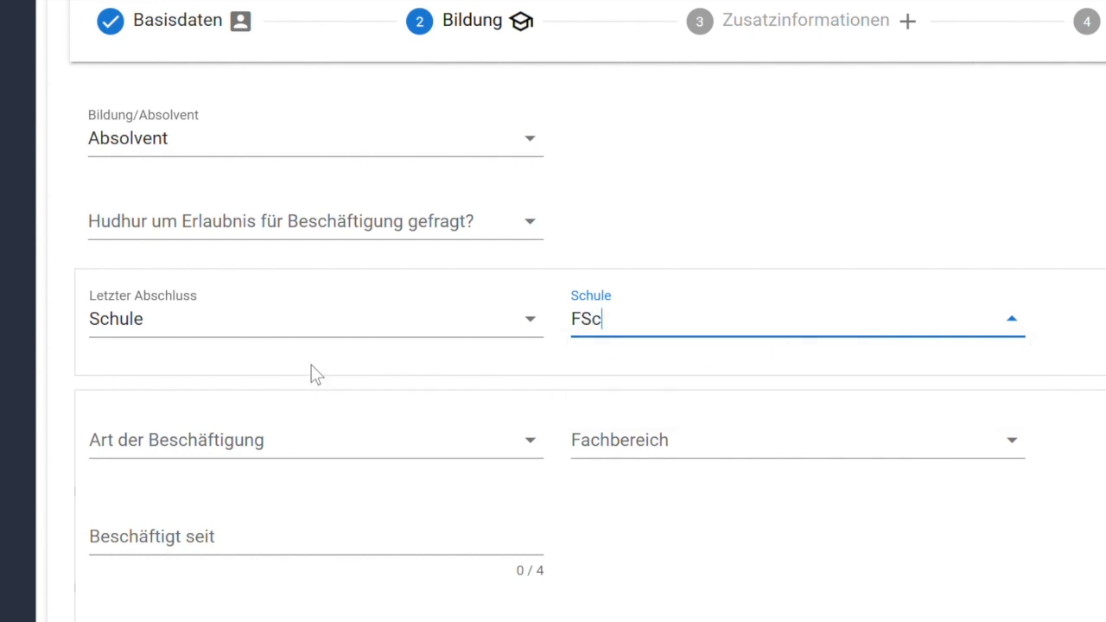
Change the last degree to Universität and filter the Studiengang list with 'MB'.
left_click(456, 342)
left_click(381, 408)
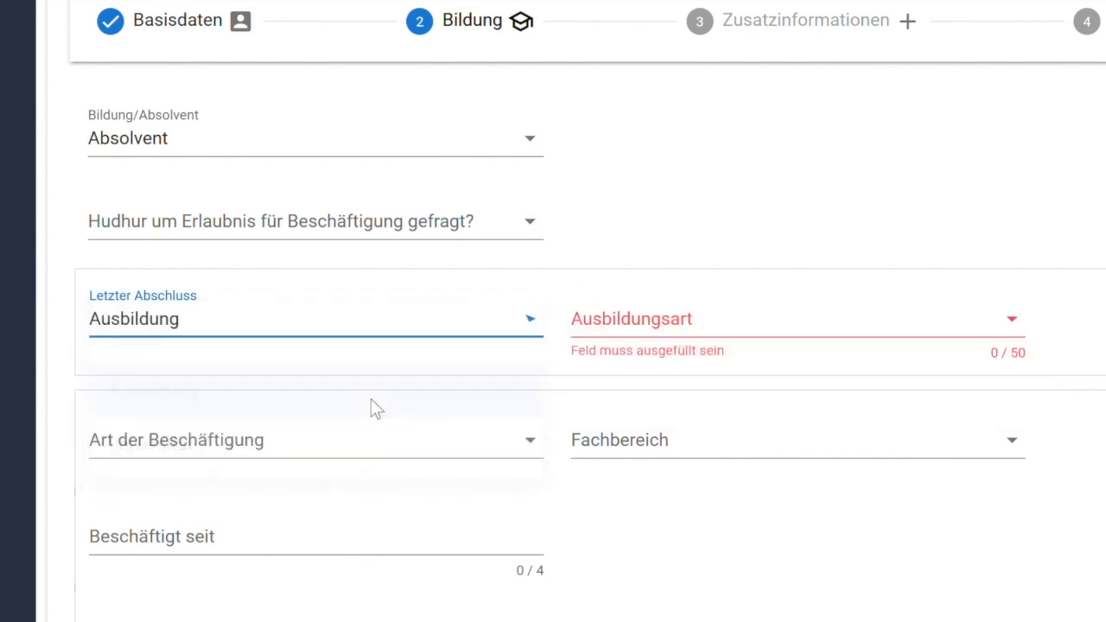
left_click(650, 329)
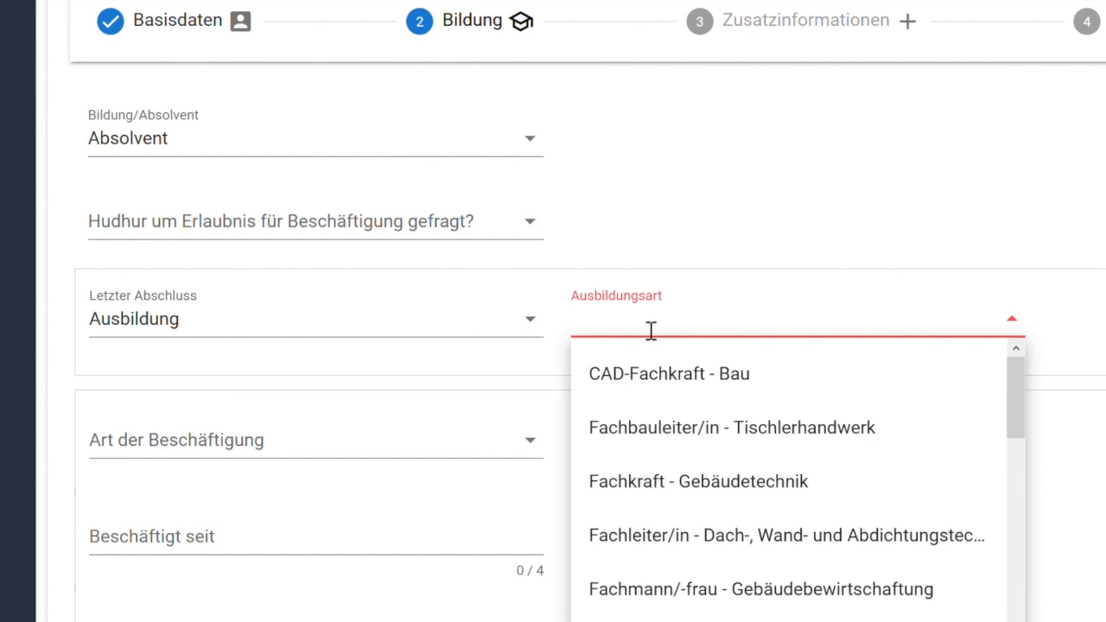
left_click(527, 333)
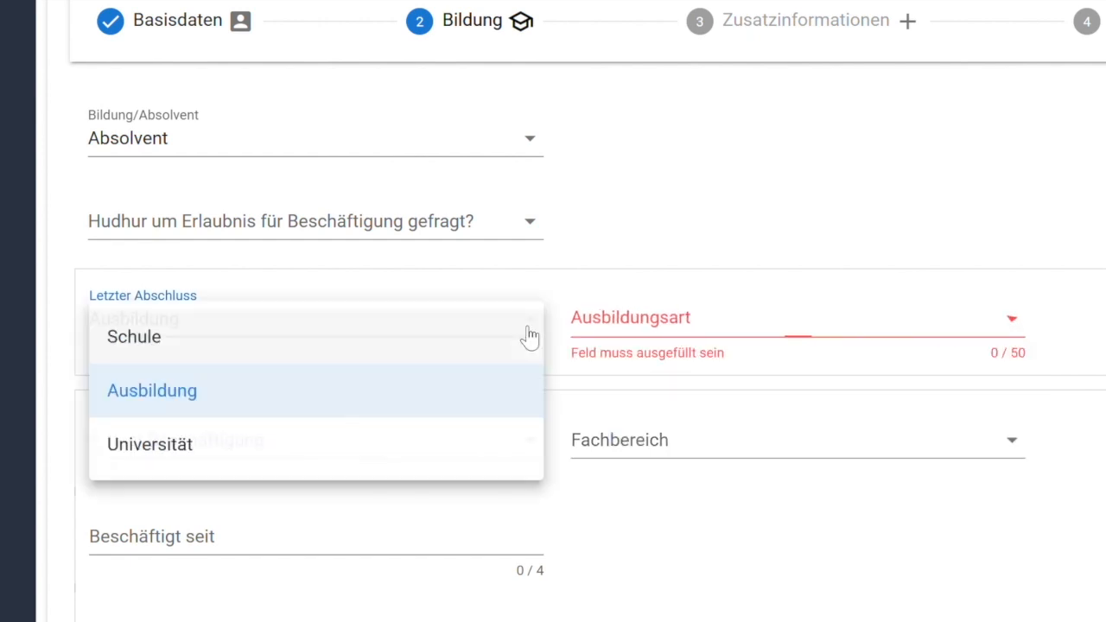
left_click(382, 465)
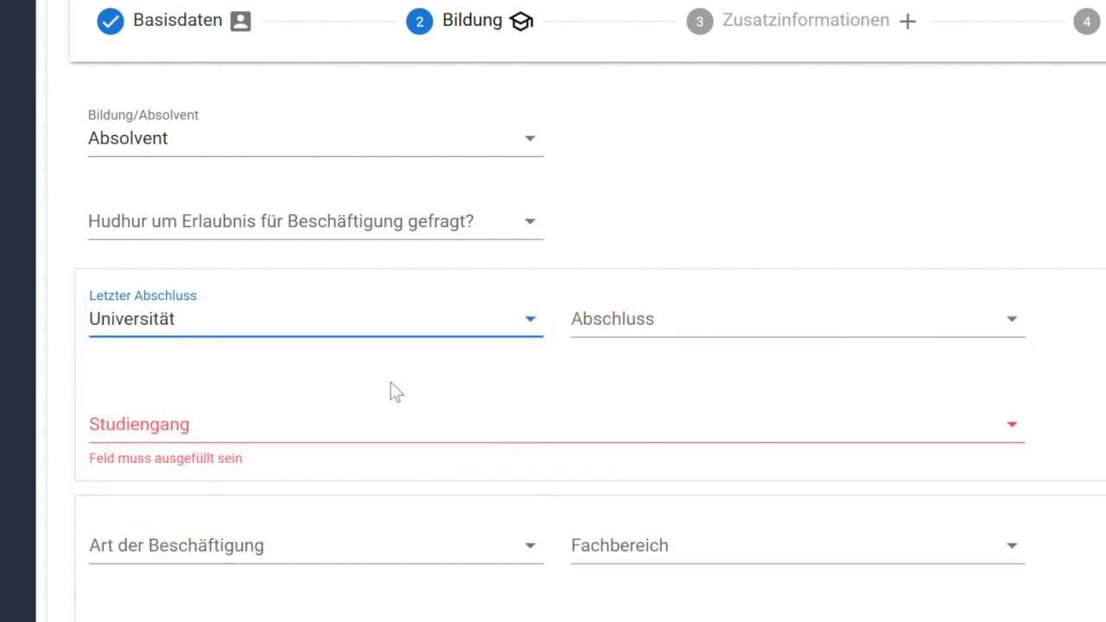
left_click(1015, 446)
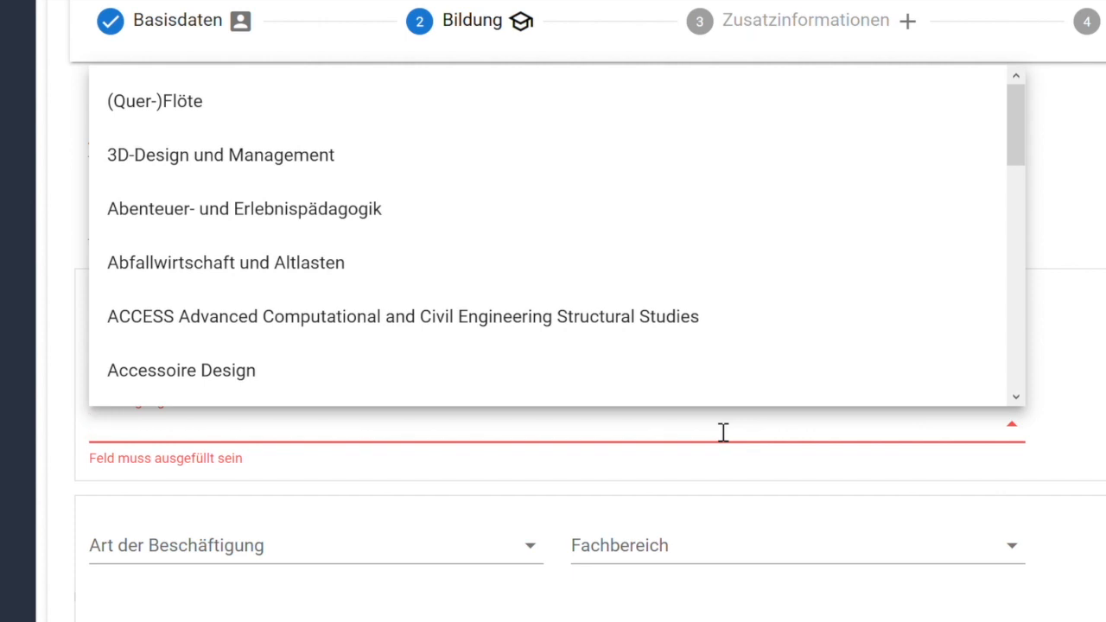
type("MB")
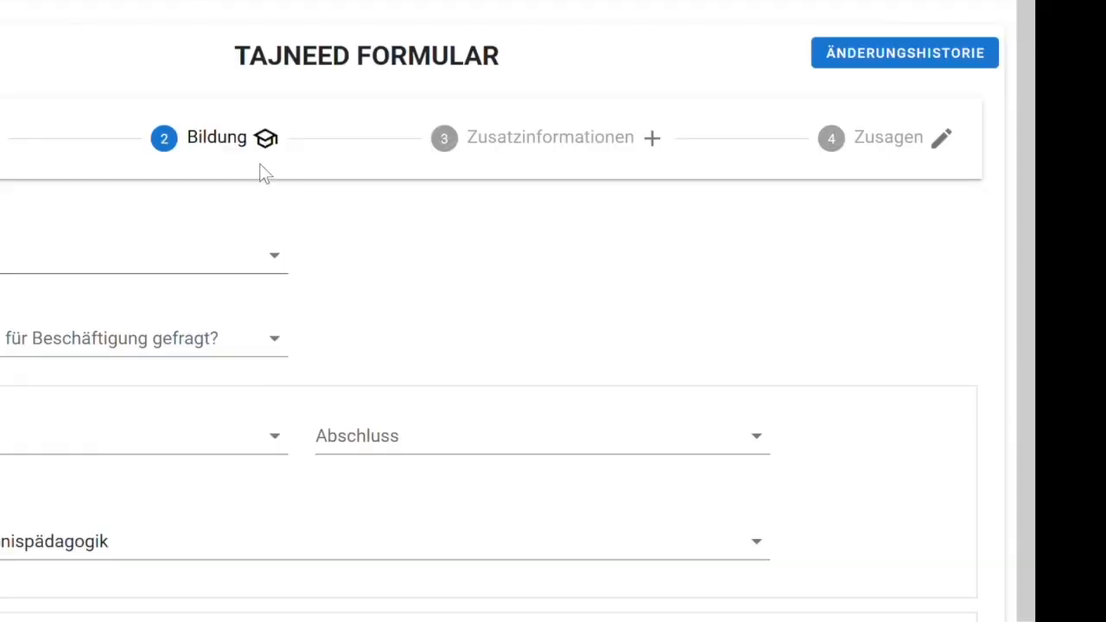
Advance the Tajneed form from Bildung to the Zusatzinformationen step.
left_click_drag(467, 145, 647, 153)
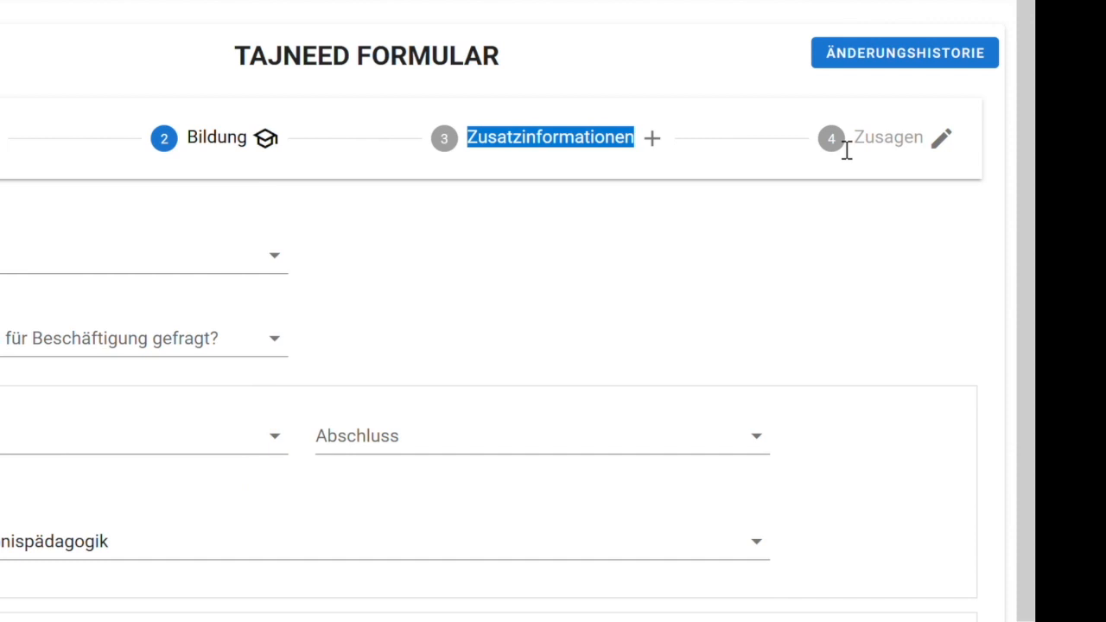
left_click_drag(854, 145, 933, 148)
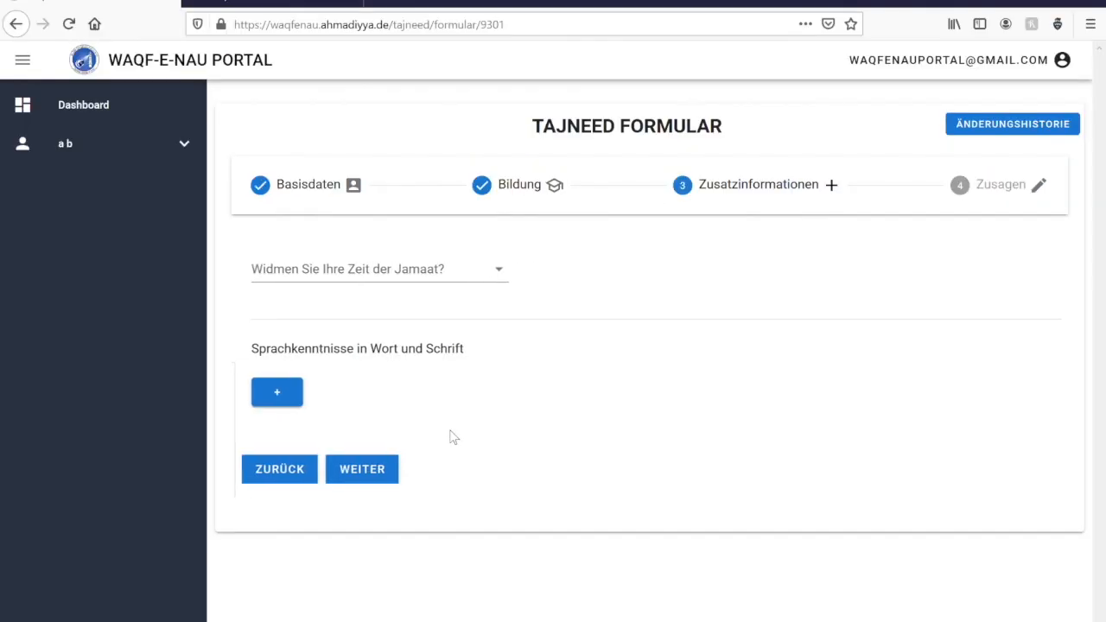
Answer Ja to devoting time and tick department support at National, Regional and Jamaat levels.
left_click(428, 278)
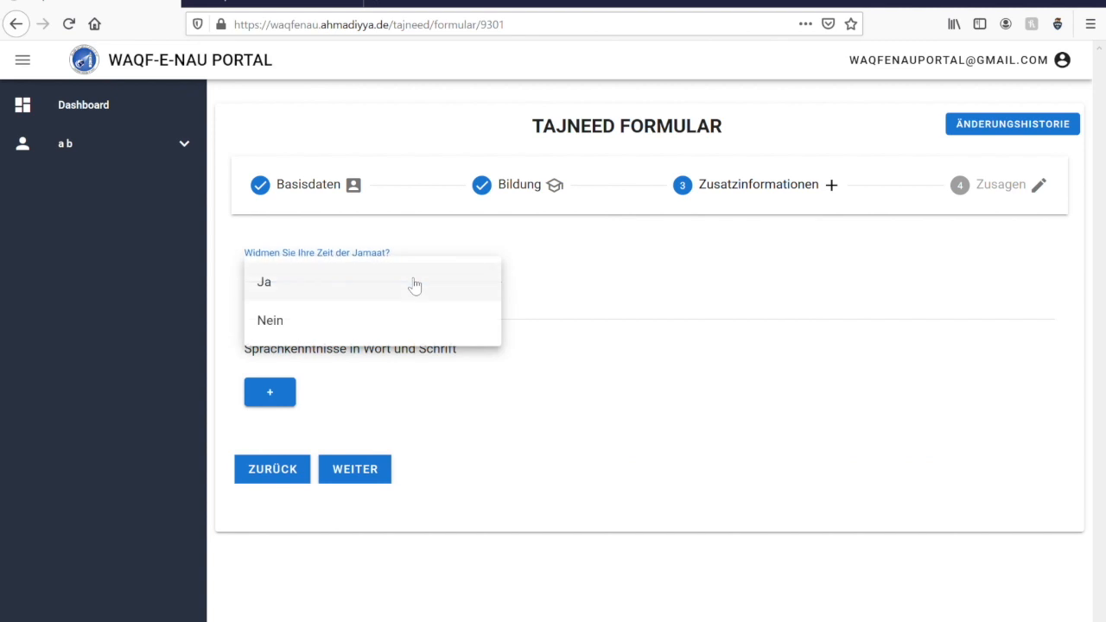
left_click(319, 294)
left_click(298, 567)
left_click(493, 553)
left_click(711, 566)
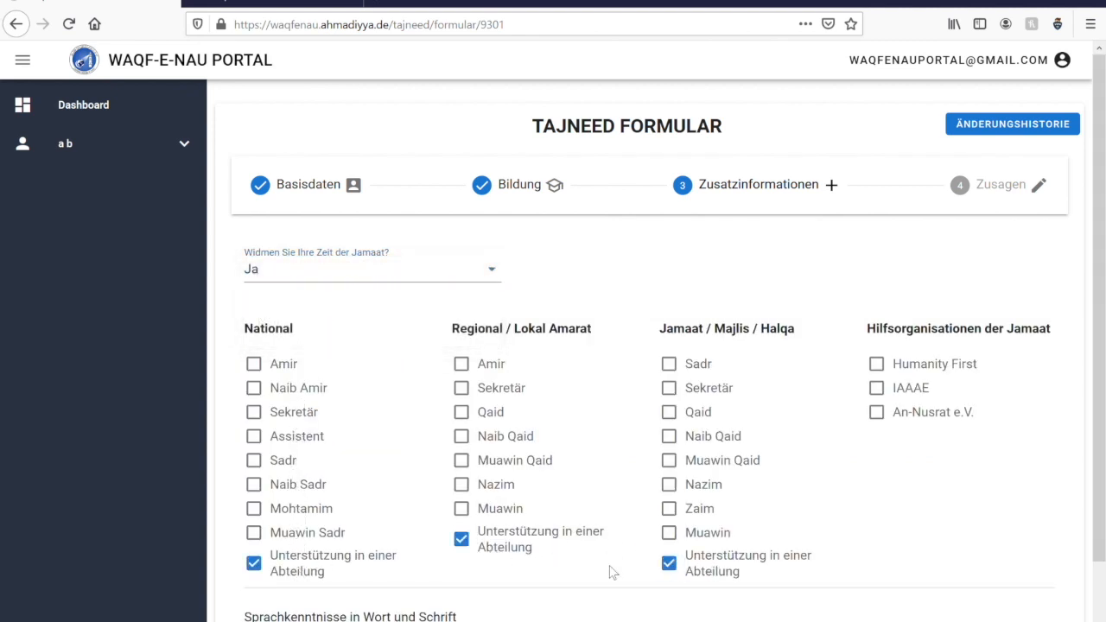
scroll(553, 565, "down", 3)
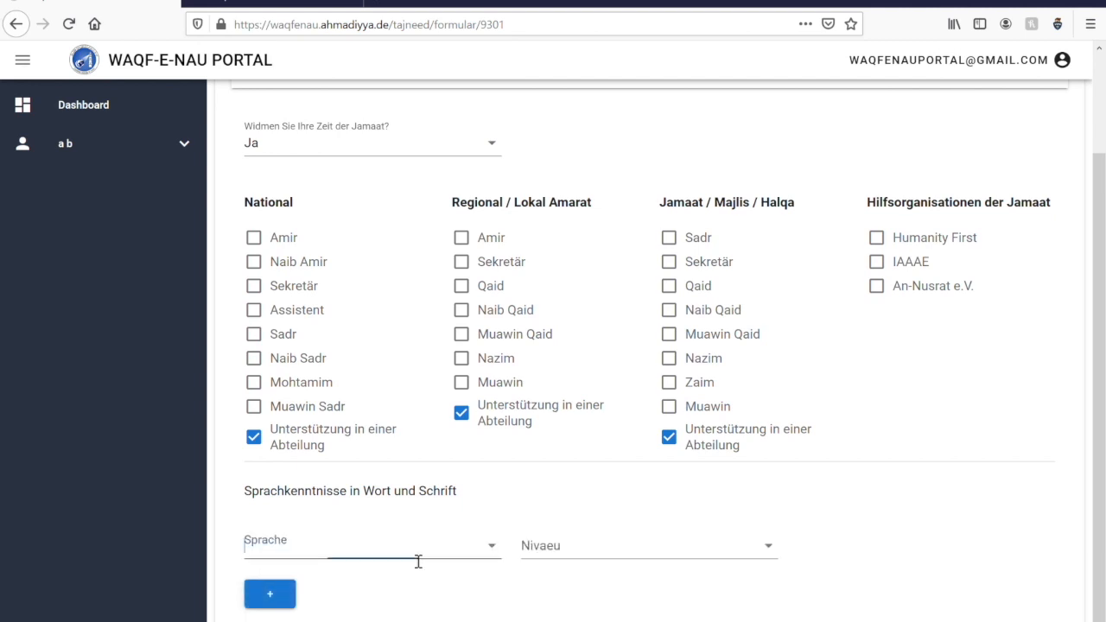
Add Deutsch as a language at Verhandlungssicher level and continue to Zusagen.
left_click(418, 559)
type("deutsch")
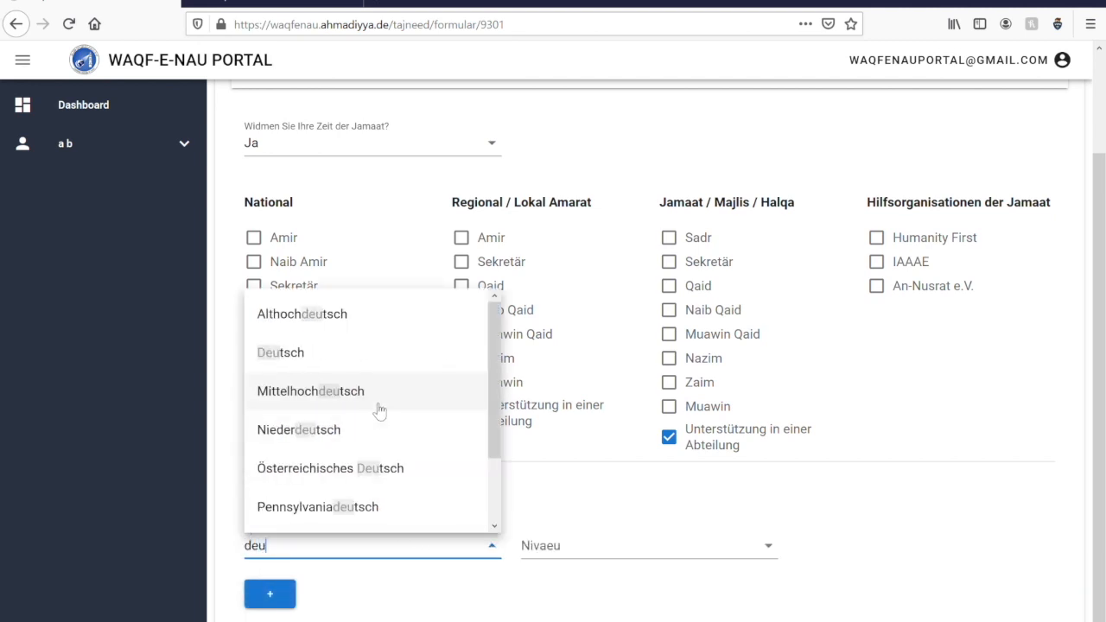
left_click(285, 354)
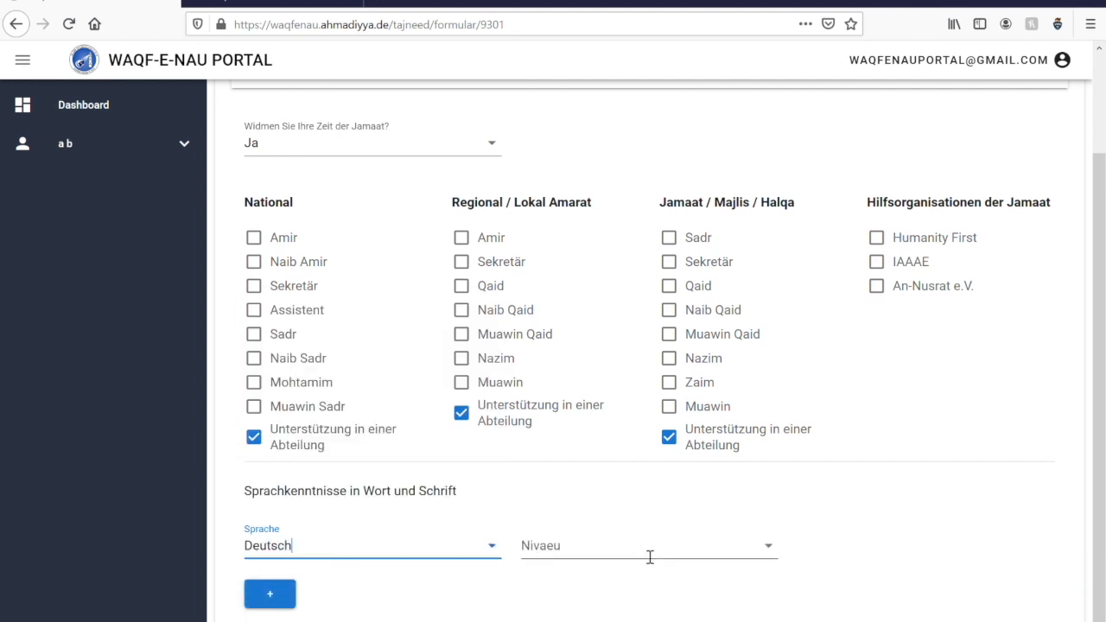
left_click(649, 553)
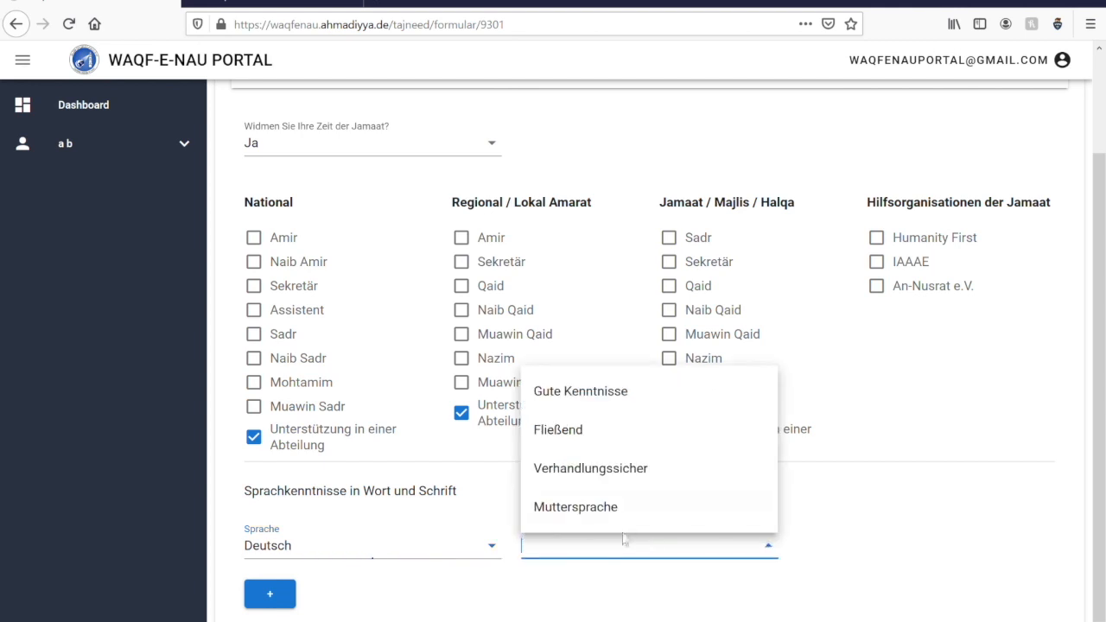
left_click(605, 466)
scroll(797, 479, "up", 3)
scroll(801, 490, "down", 2)
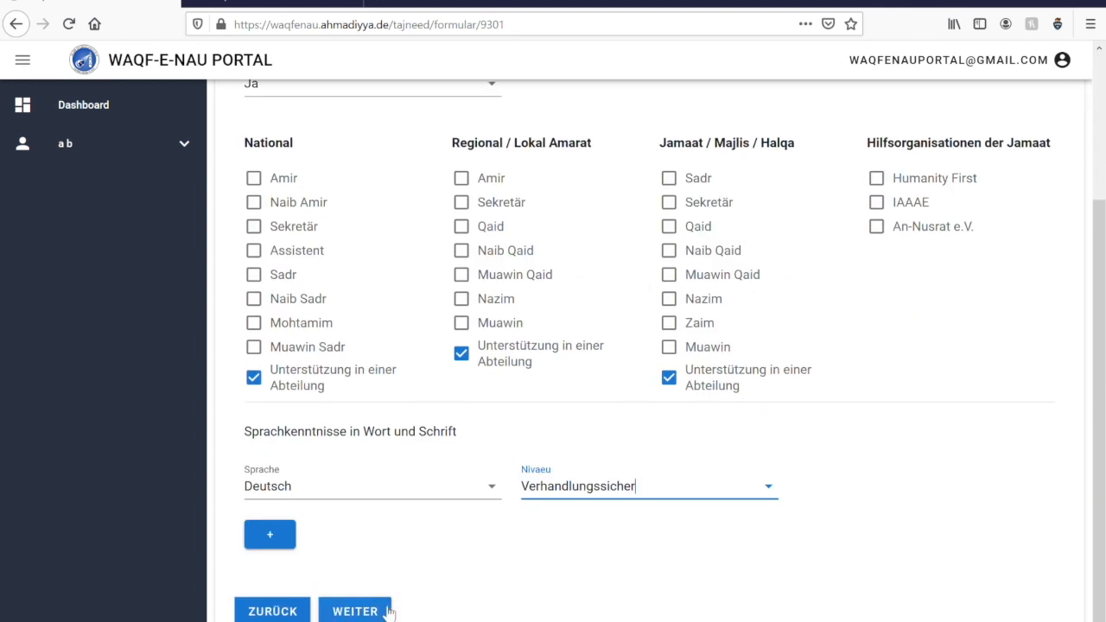
left_click(388, 609)
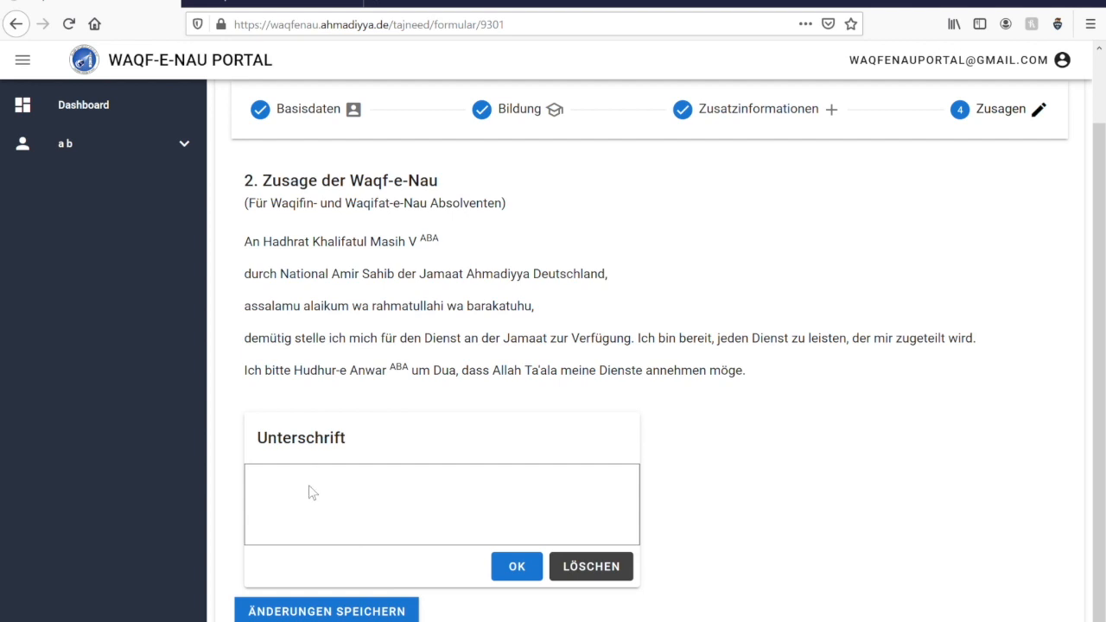
Draw and confirm a signature in the Unterschrift box, then save the Tajneed form.
mouse_move(308, 504)
left_mouse_down()
mouse_move(361, 489)
mouse_move(443, 506)
mouse_move(553, 503)
left_mouse_up()
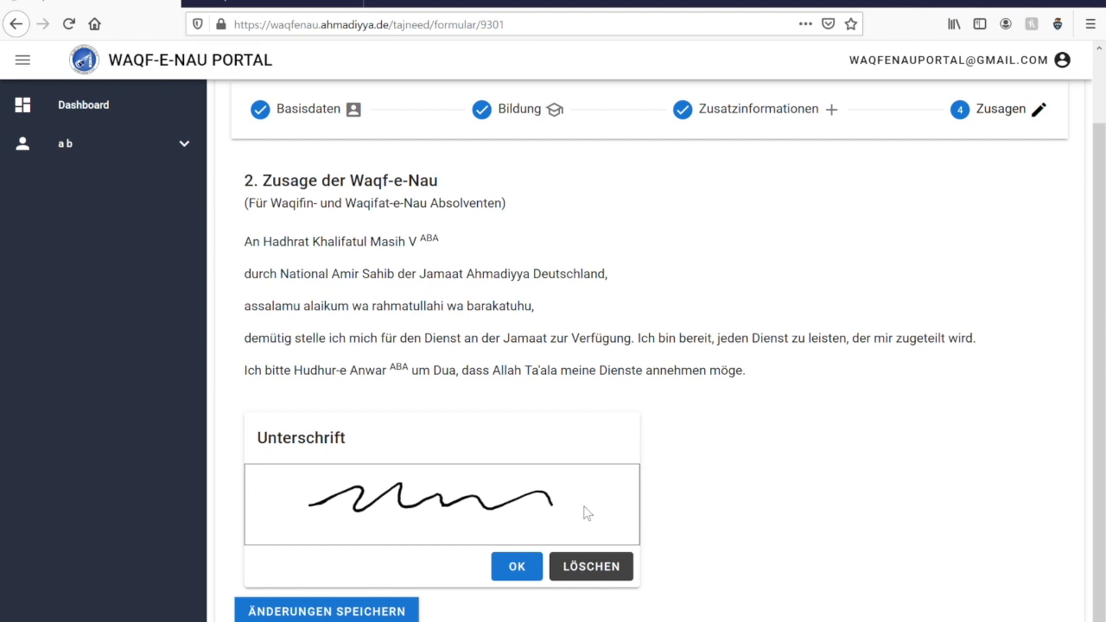
left_click(524, 569)
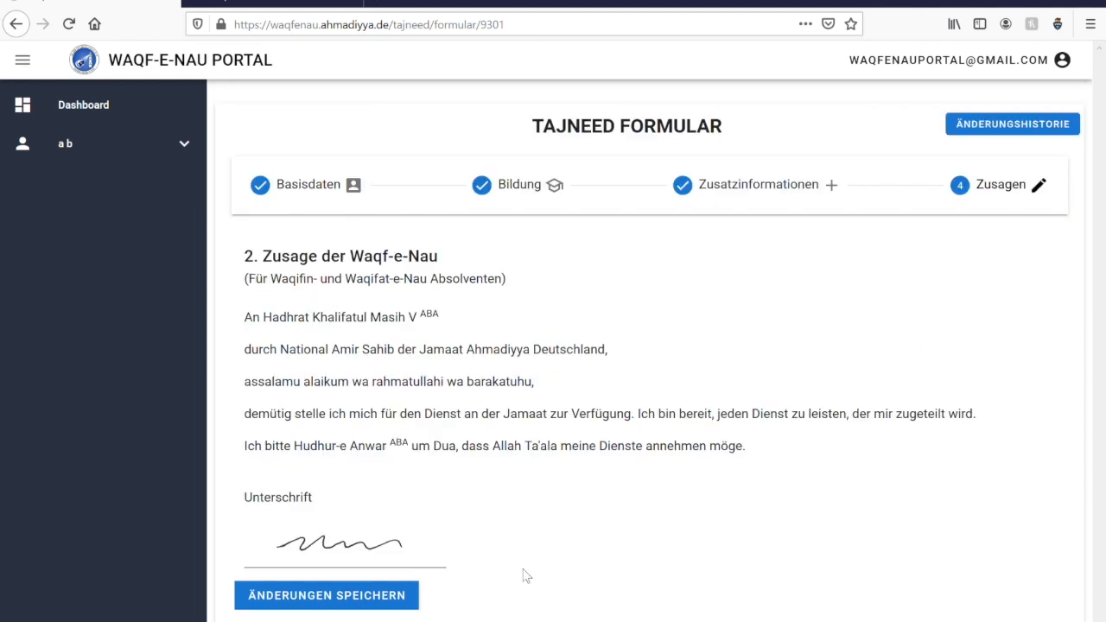
left_click(406, 606)
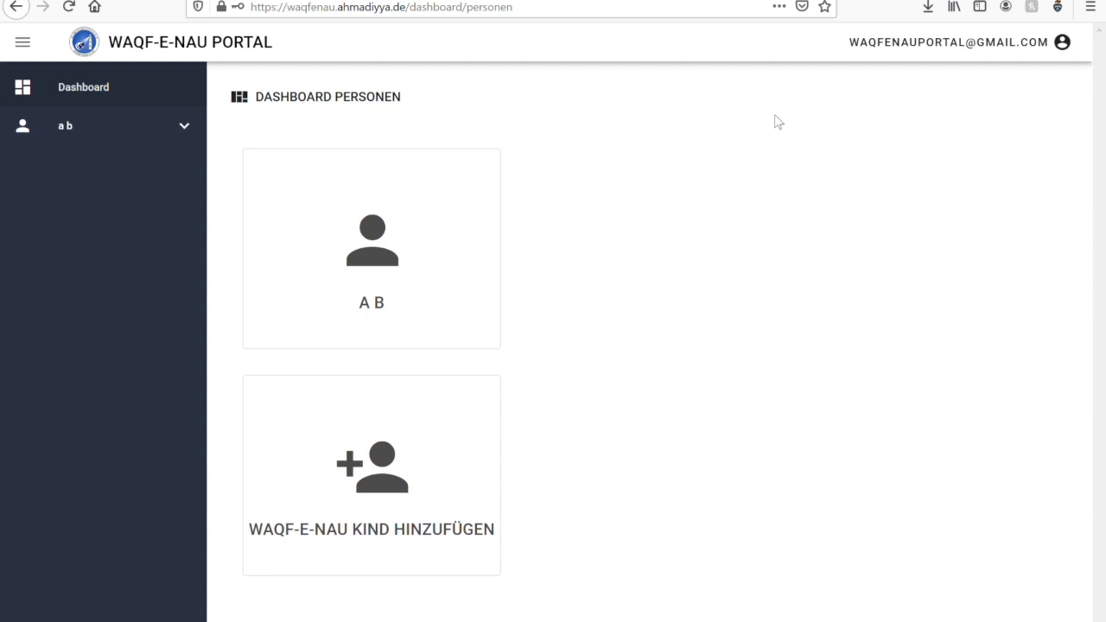
Start a new Waqf-e-Nau child entry and scroll down to its data-protection consent text.
left_click(400, 464)
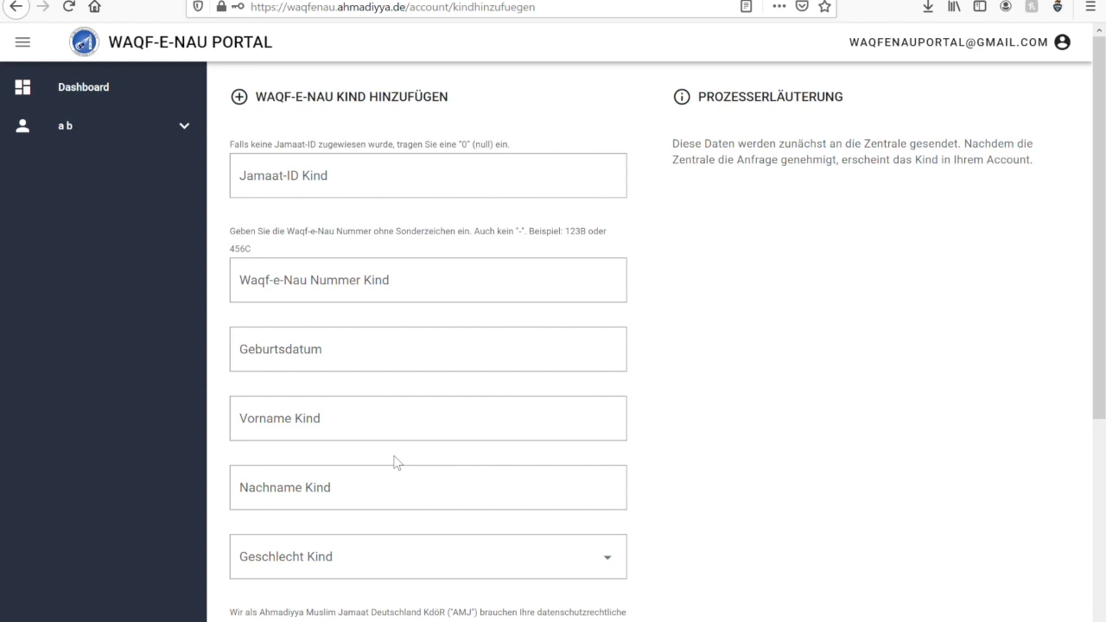
scroll(395, 462, "down", 3)
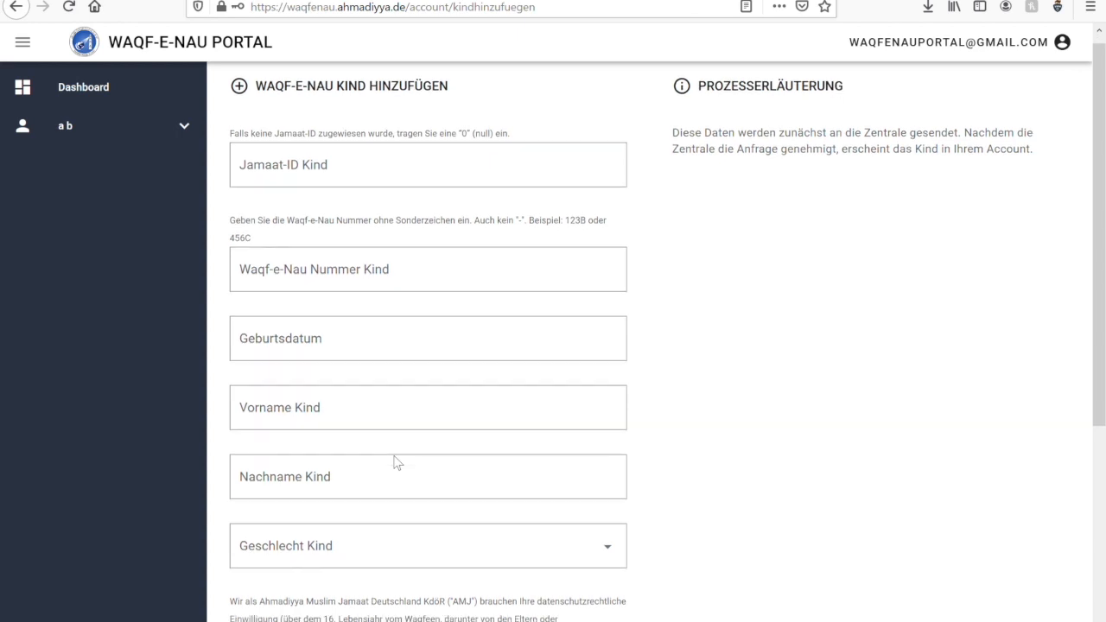
scroll(402, 464, "down", 4)
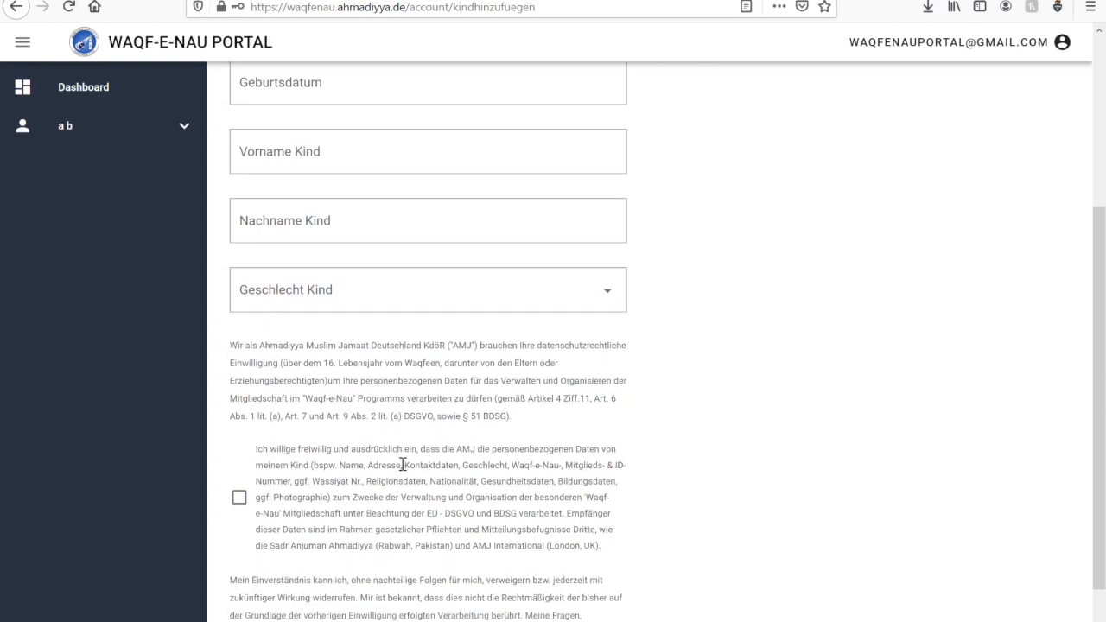